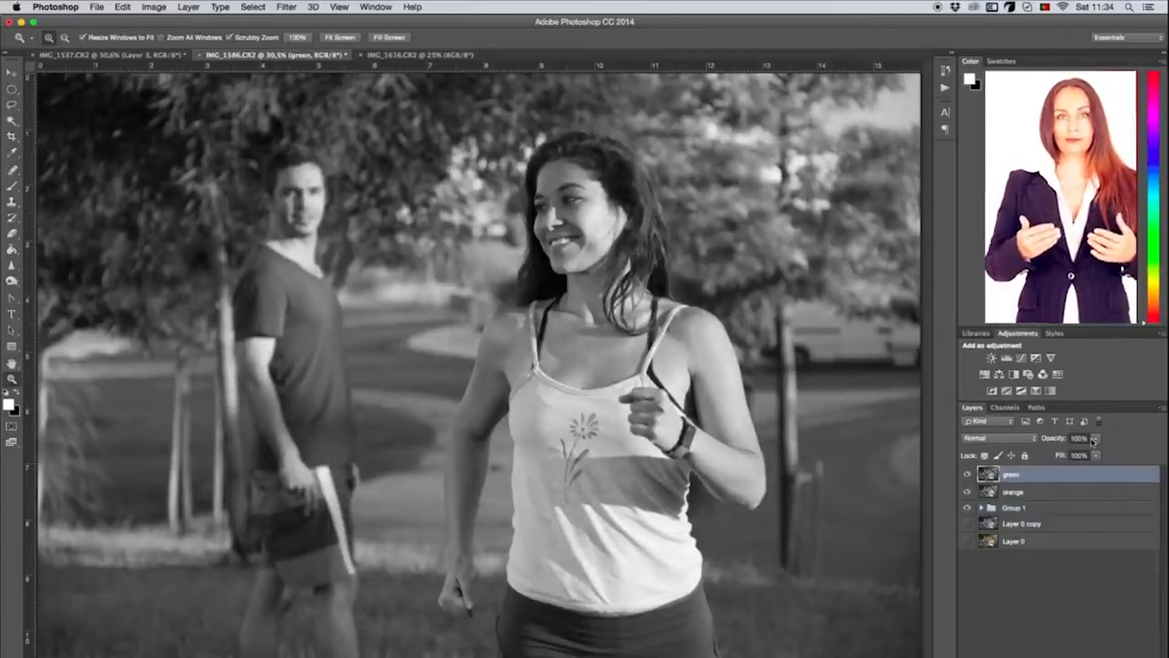
- Set the green layer's blend mode to Soft Light and its opacity to 50%
{"action": "left_click", "coordinate": [1027, 439]}
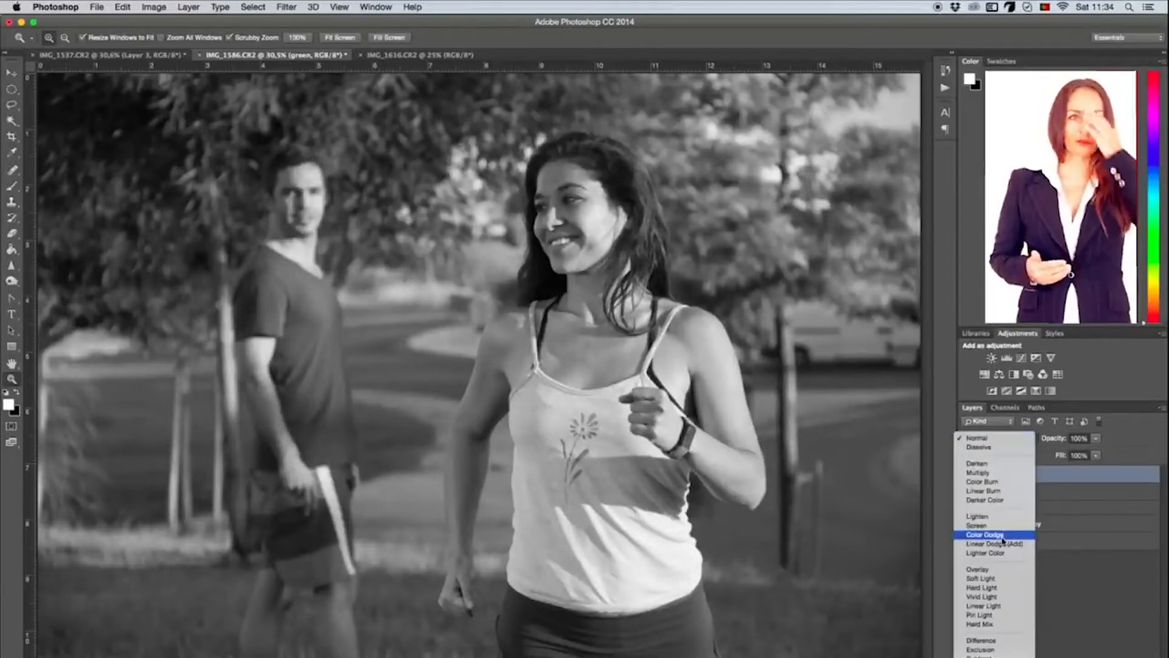
{"action": "key", "text": "Escape"}
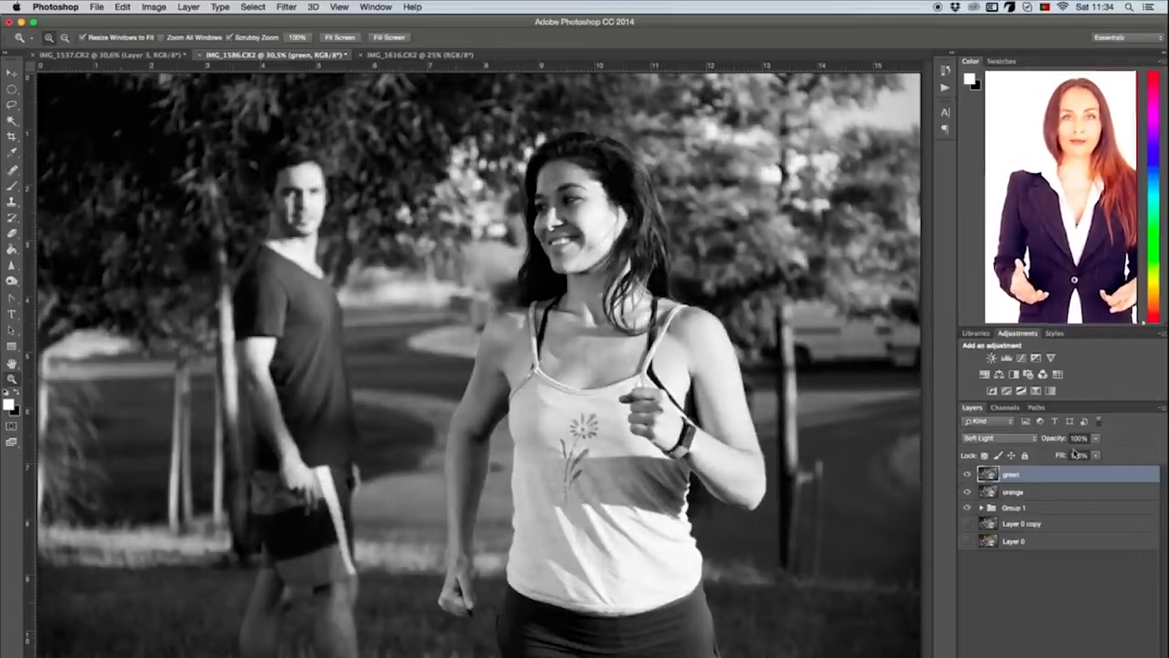
{"action": "left_click", "coordinate": [1004, 438]}
{"action": "left_click", "coordinate": [1007, 439]}
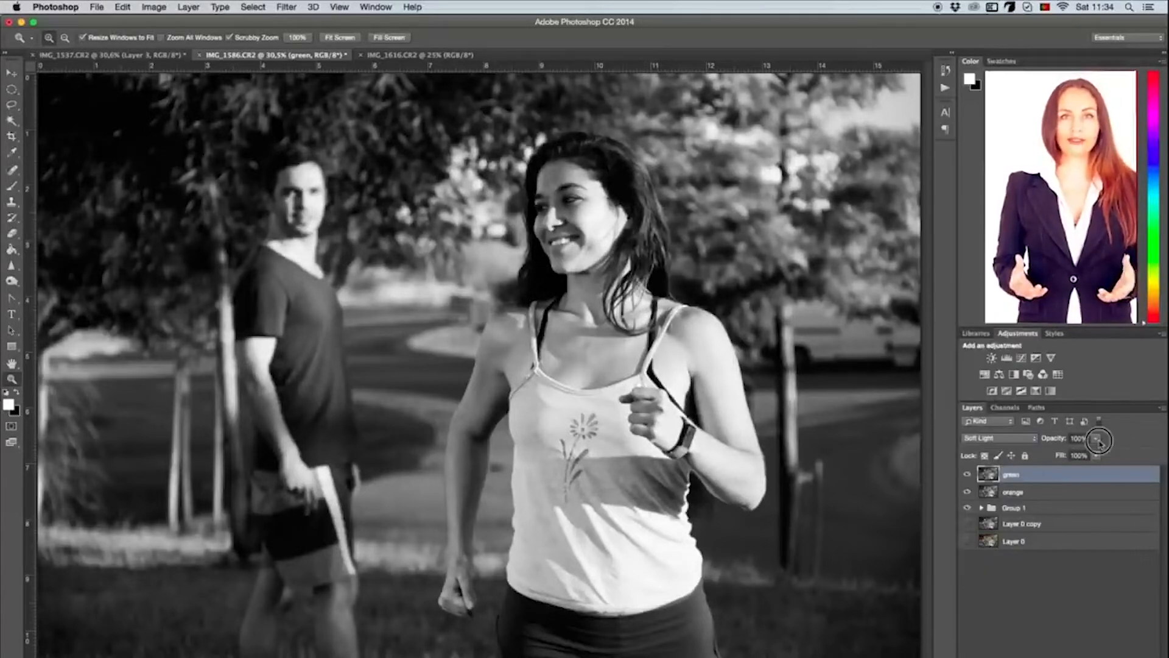
{"action": "left_click_drag", "start_coordinate": [1099, 439], "coordinate": [1079, 454]}
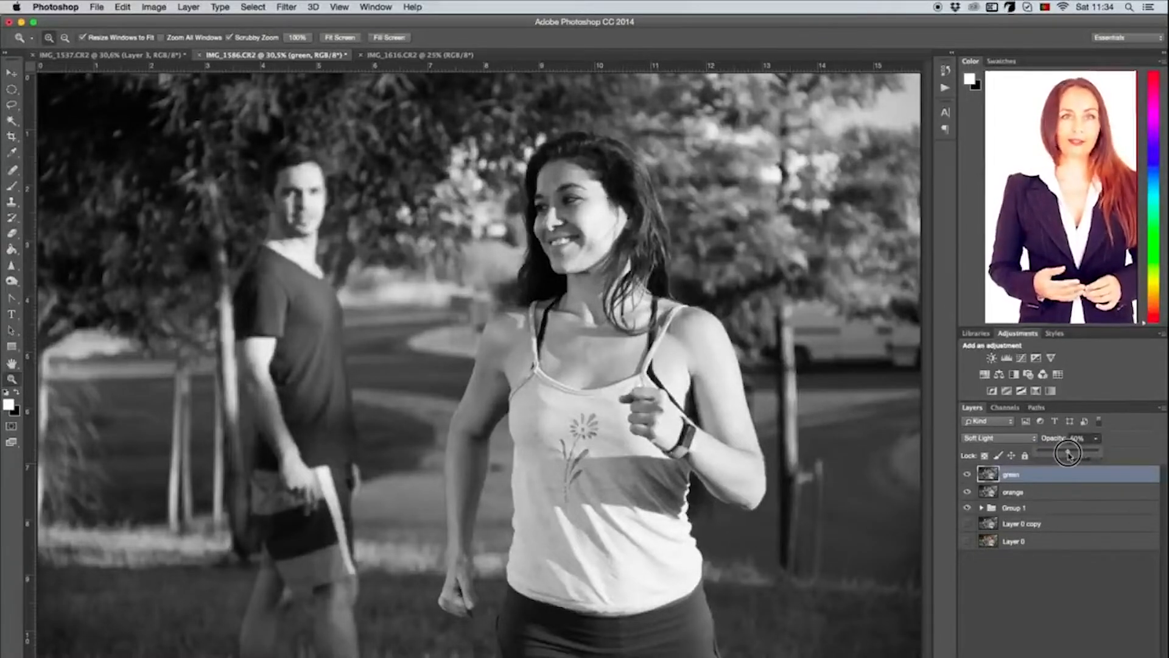
- Brighten the green layer with Curves by raising the midtones of the RGB curve
{"action": "left_click", "coordinate": [989, 476]}
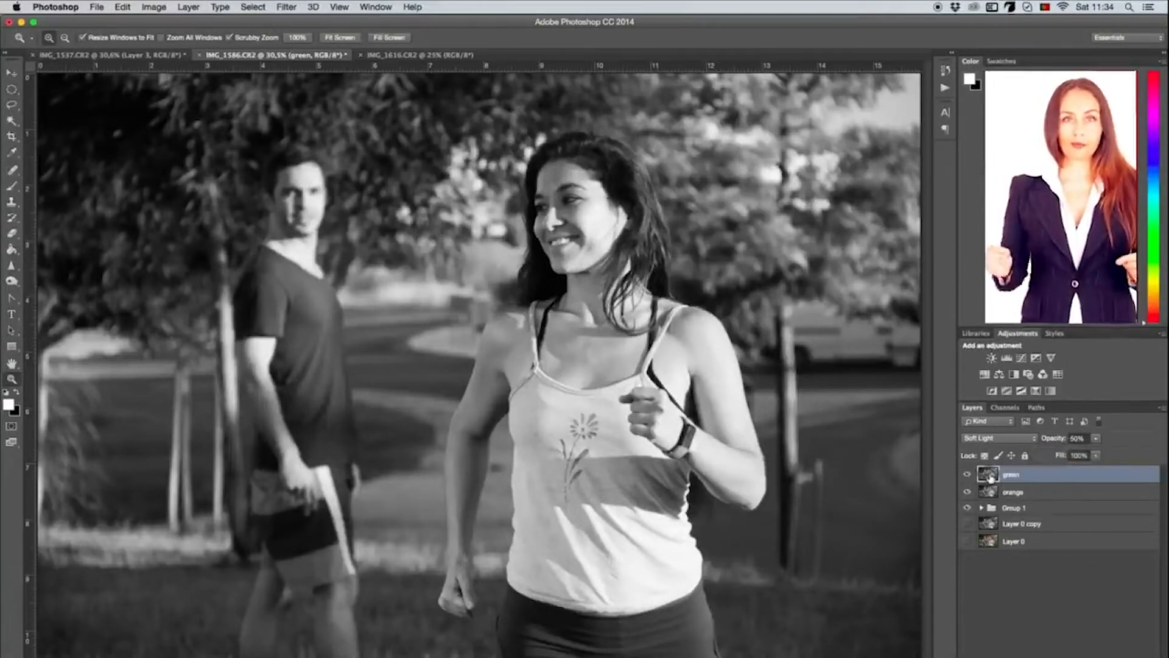
{"action": "key", "text": "super+m"}
{"action": "left_click_drag", "start_coordinate": [643, 159], "coordinate": [1049, 257]}
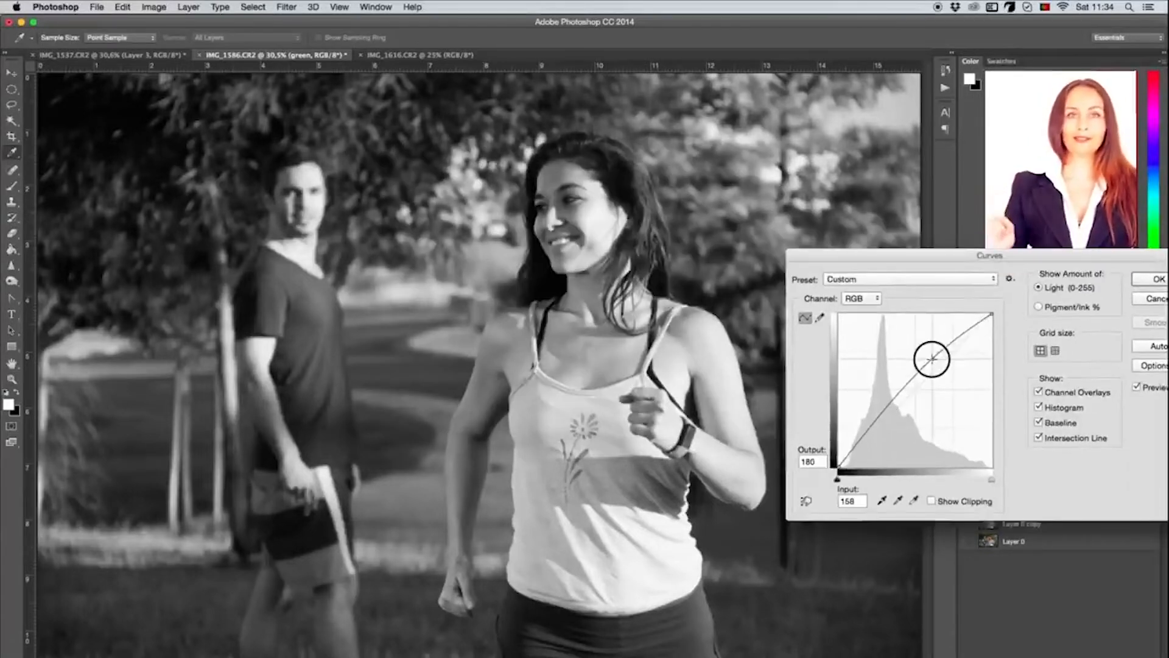
{"action": "left_click_drag", "start_coordinate": [932, 359], "coordinate": [890, 383]}
{"action": "key", "text": "Return"}
- Toggle the visibility of the orange and green layers to compare their effect on the photo
{"action": "left_click", "coordinate": [967, 493]}
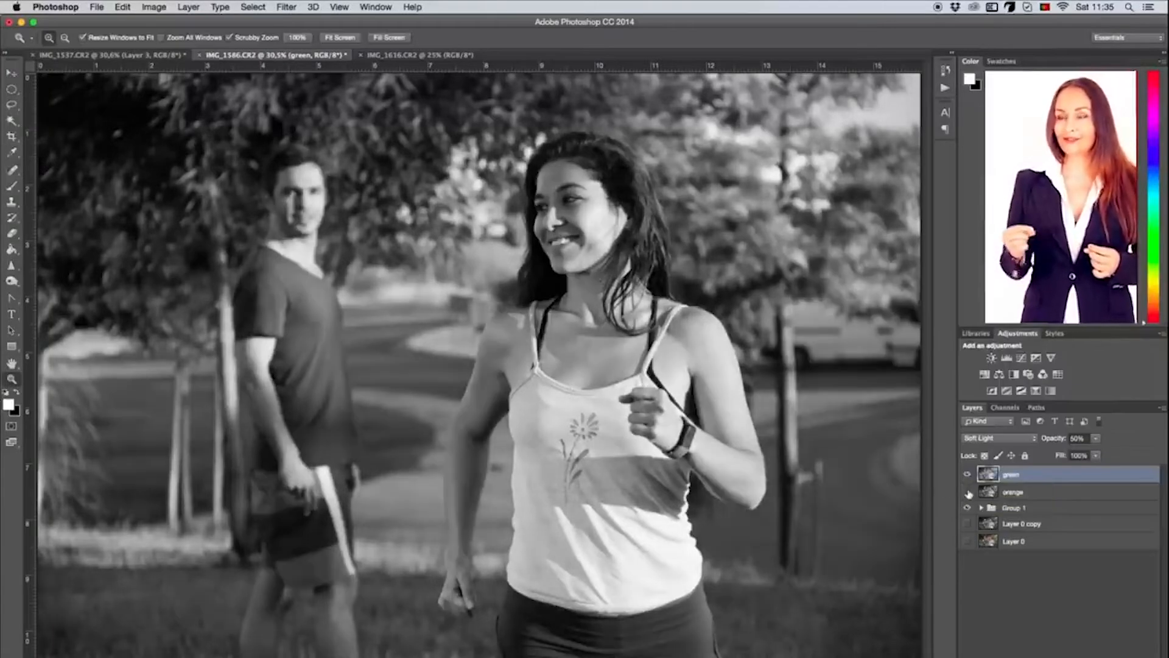
{"action": "left_click", "coordinate": [968, 492]}
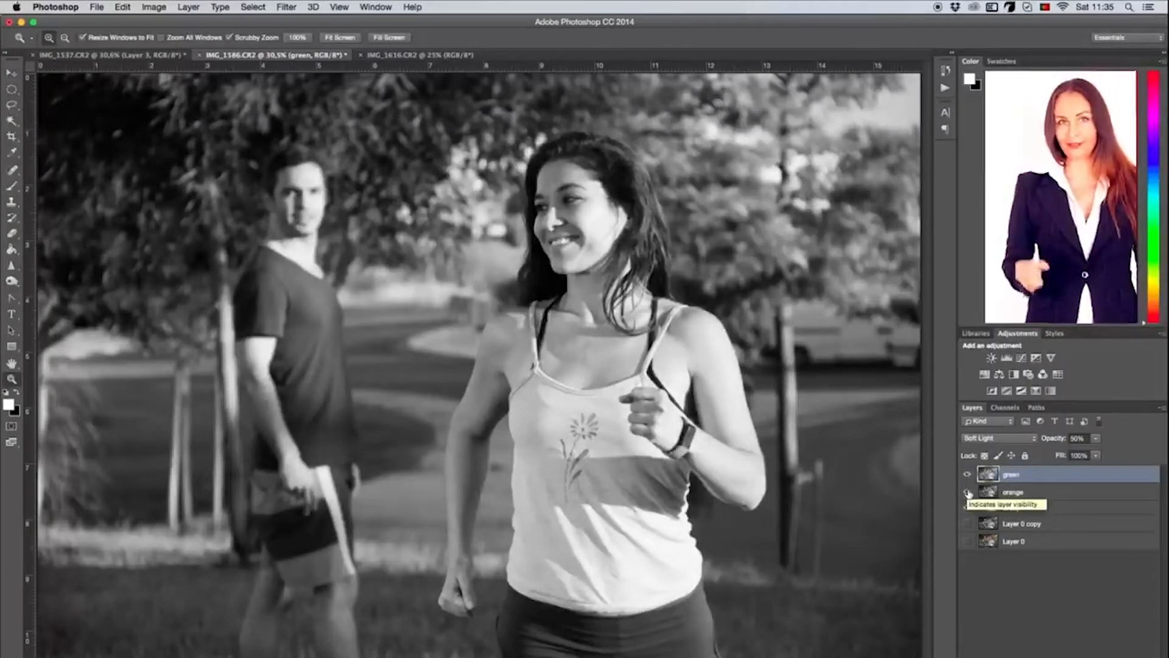
{"action": "left_click", "coordinate": [968, 475]}
{"action": "left_click", "coordinate": [968, 475]}
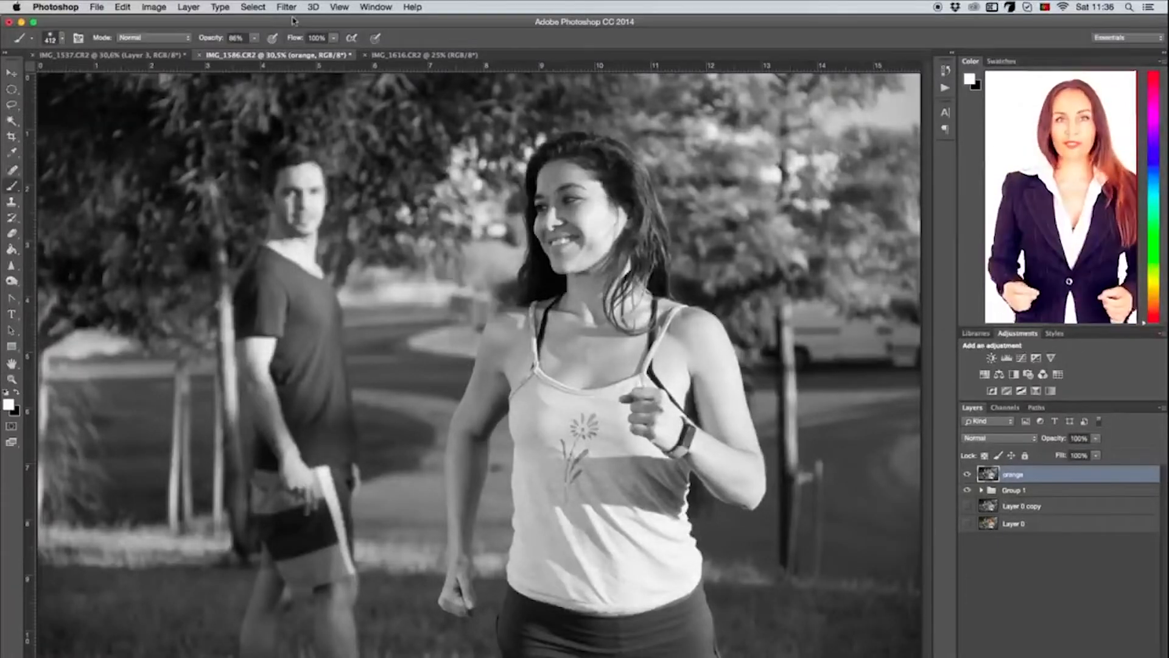
- Open the Add Noise filter for the orange layer
{"action": "left_click", "coordinate": [287, 6]}
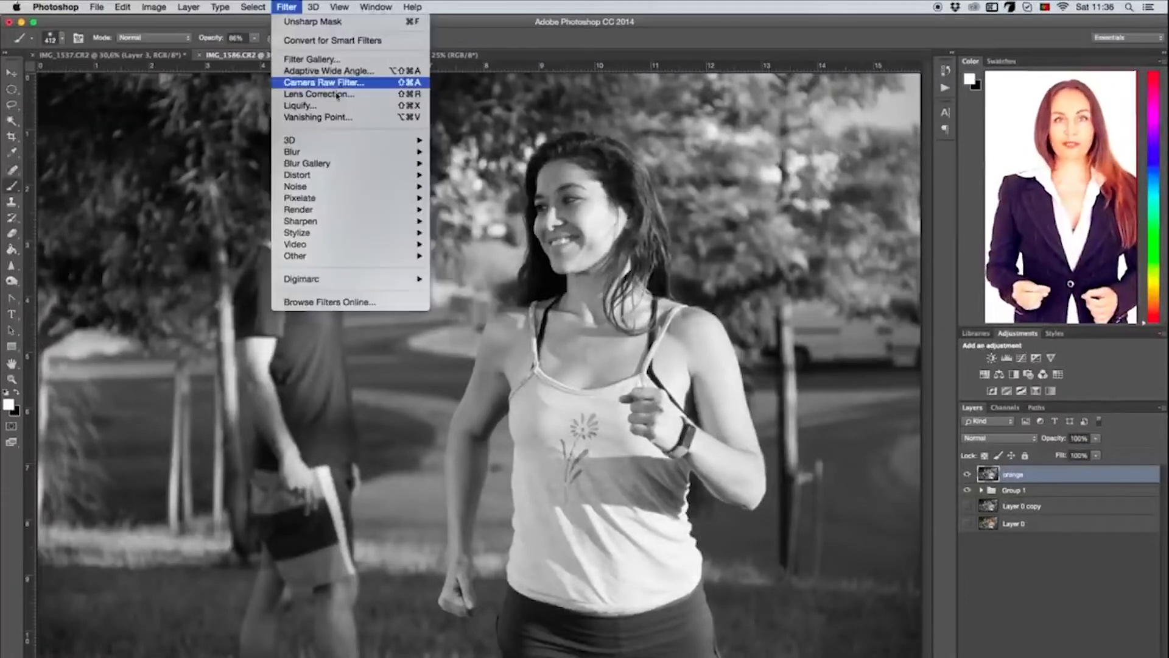
{"action": "mouse_move", "coordinate": [339, 185]}
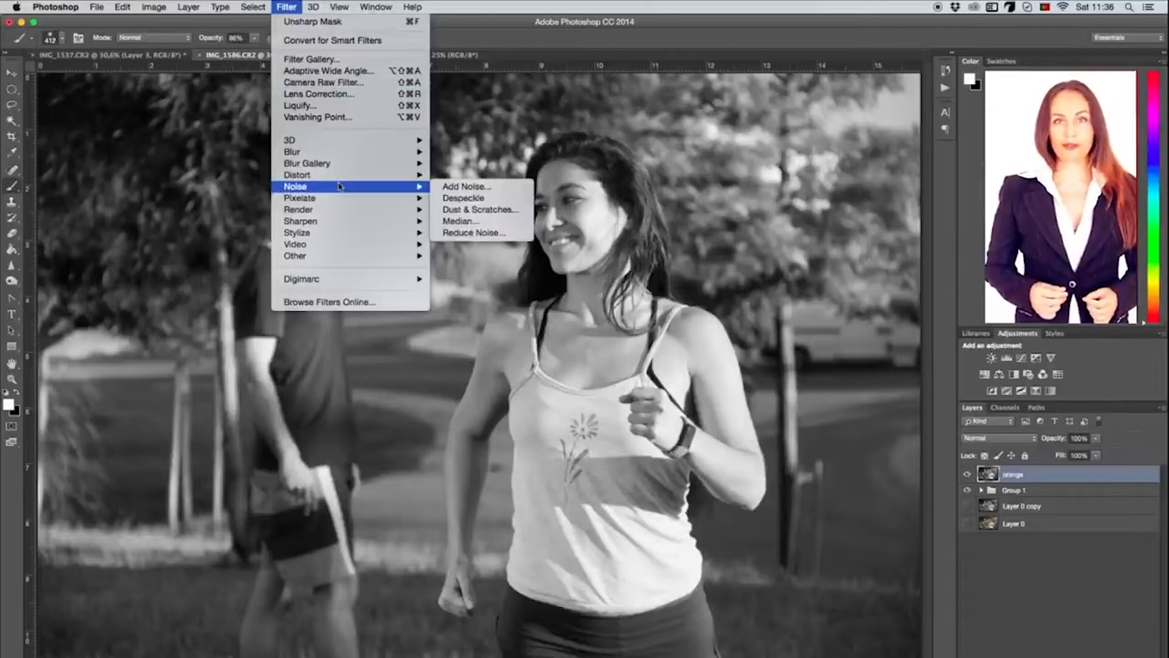
{"action": "left_click", "coordinate": [467, 187]}
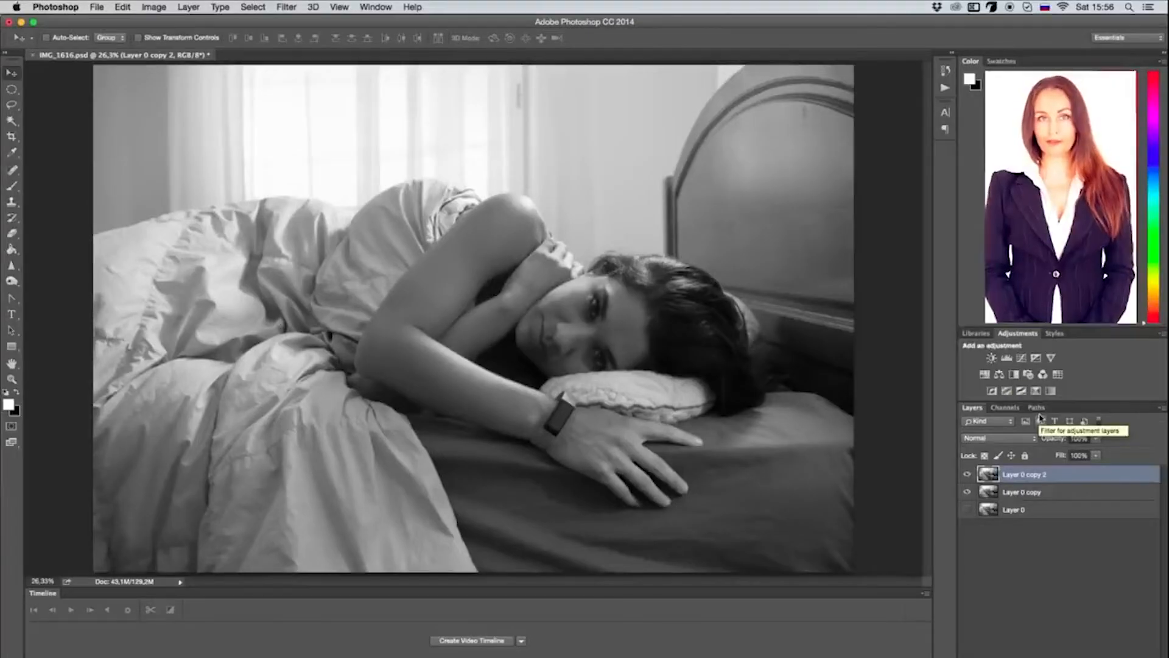
- Add a Posterize adjustment layer above Layer 0 copy 2 and raise its number of levels
{"action": "left_click", "coordinate": [1007, 394]}
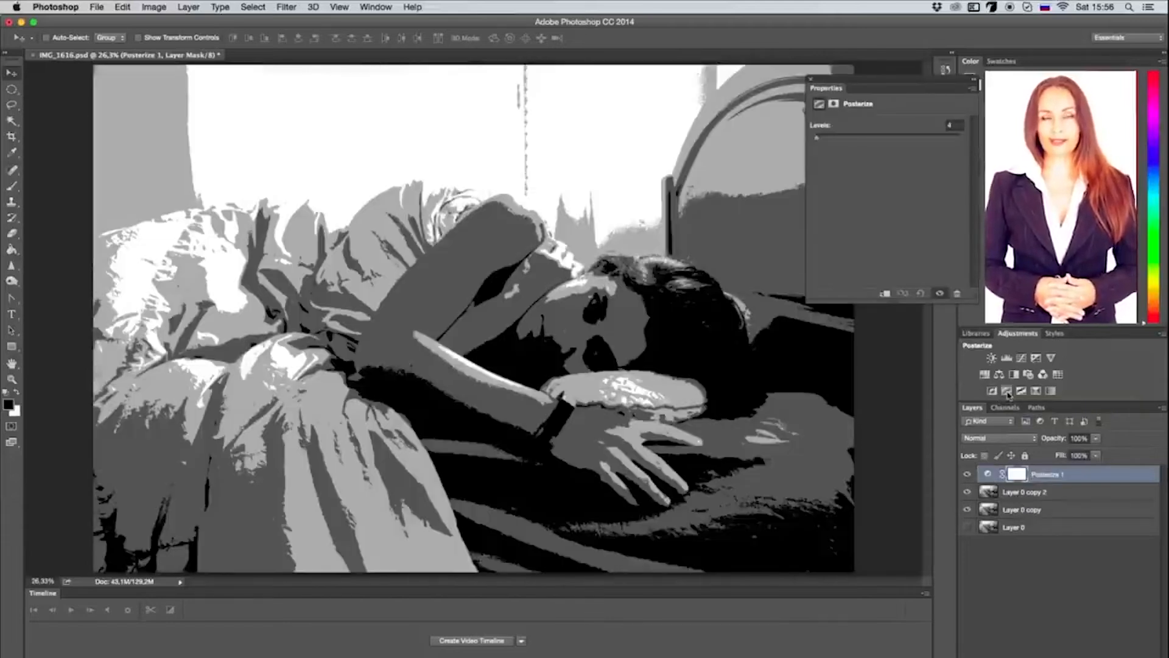
{"action": "left_click_drag", "start_coordinate": [813, 140], "coordinate": [820, 141]}
- Apply a Gaussian Blur with a radius of 21.9 pixels to the posterized smart object Layer 0 copy 2
{"action": "left_click", "coordinate": [286, 7]}
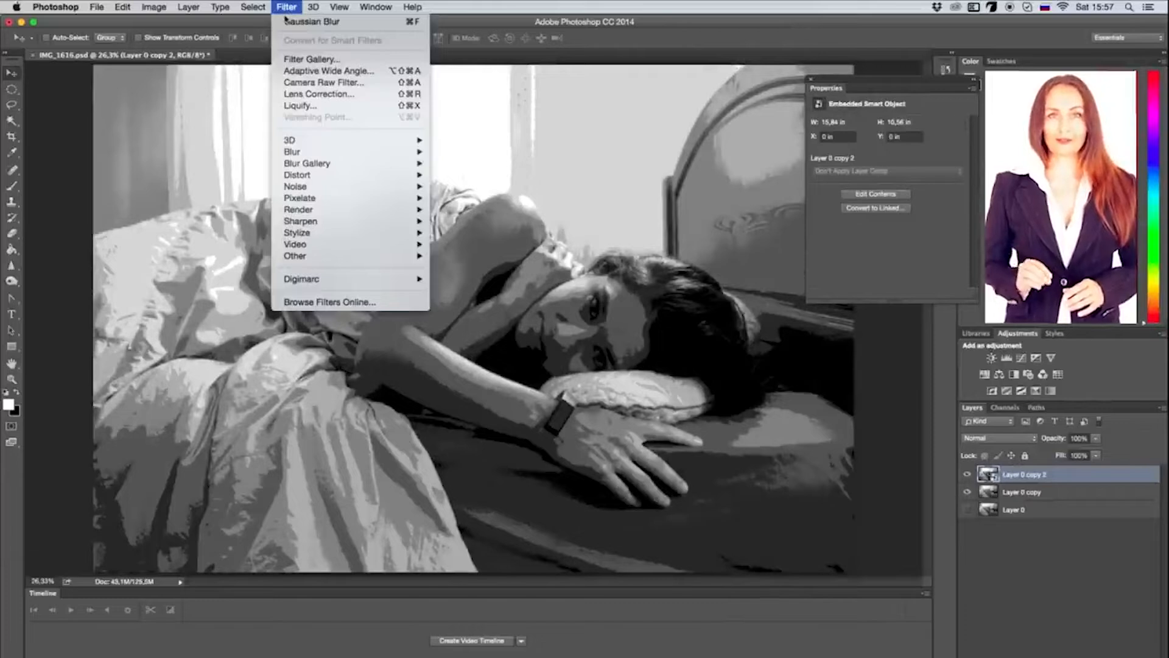
{"action": "mouse_move", "coordinate": [293, 153]}
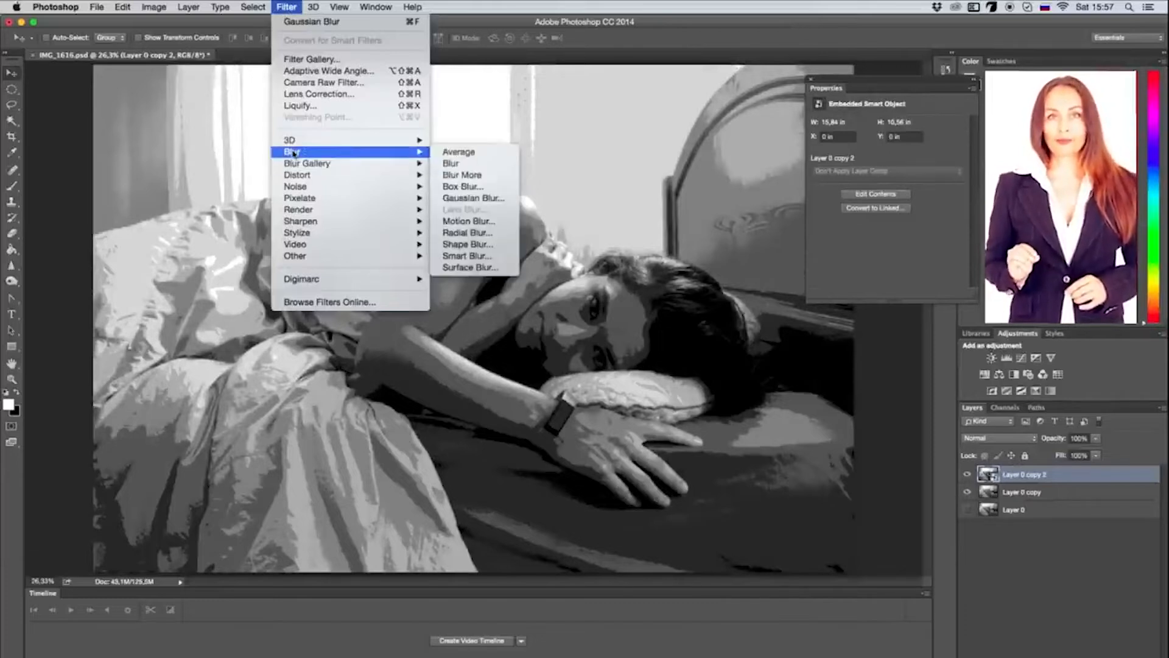
{"action": "left_click", "coordinate": [458, 198]}
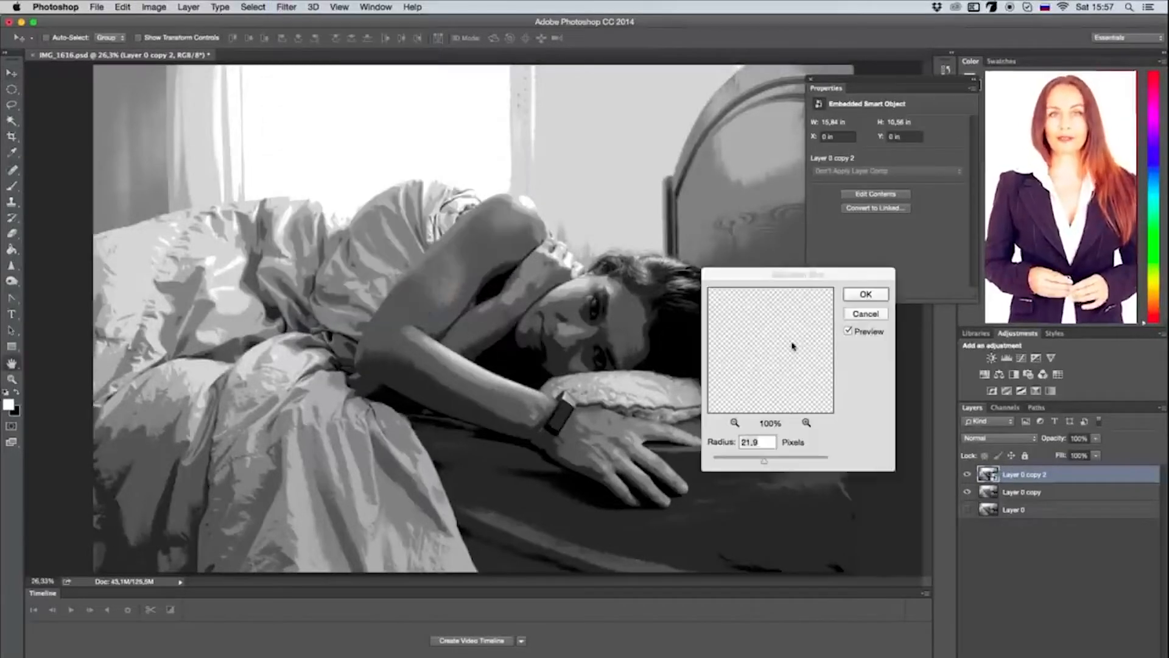
{"action": "left_click_drag", "start_coordinate": [750, 274], "coordinate": [828, 277]}
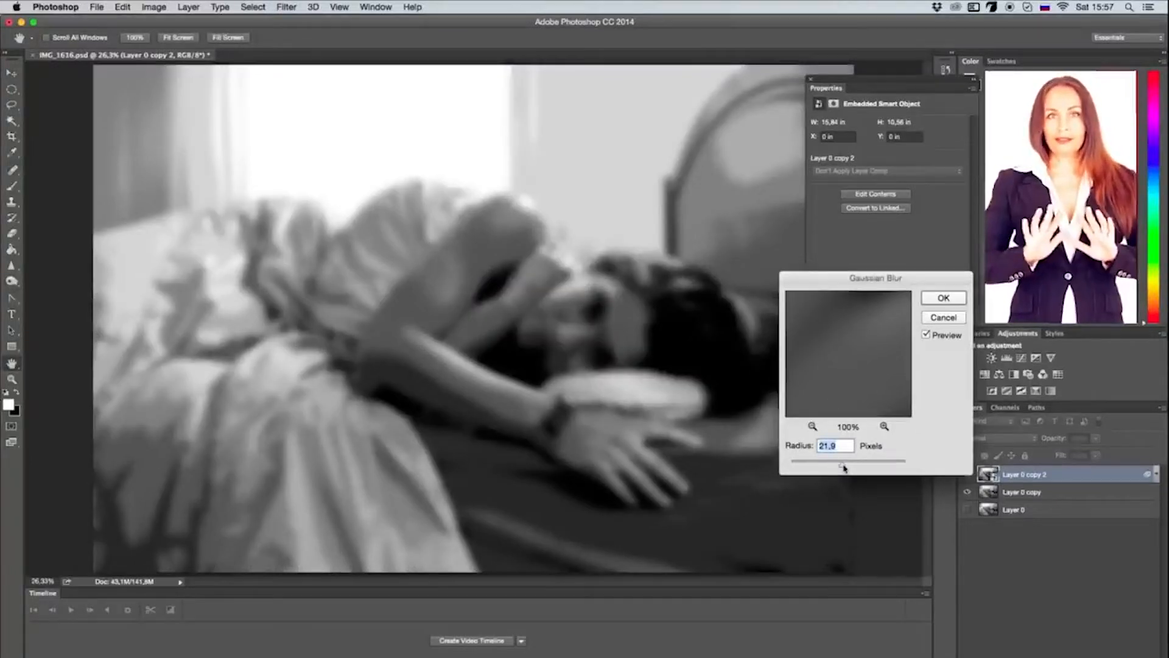
{"action": "left_click_drag", "start_coordinate": [844, 468], "coordinate": [822, 466]}
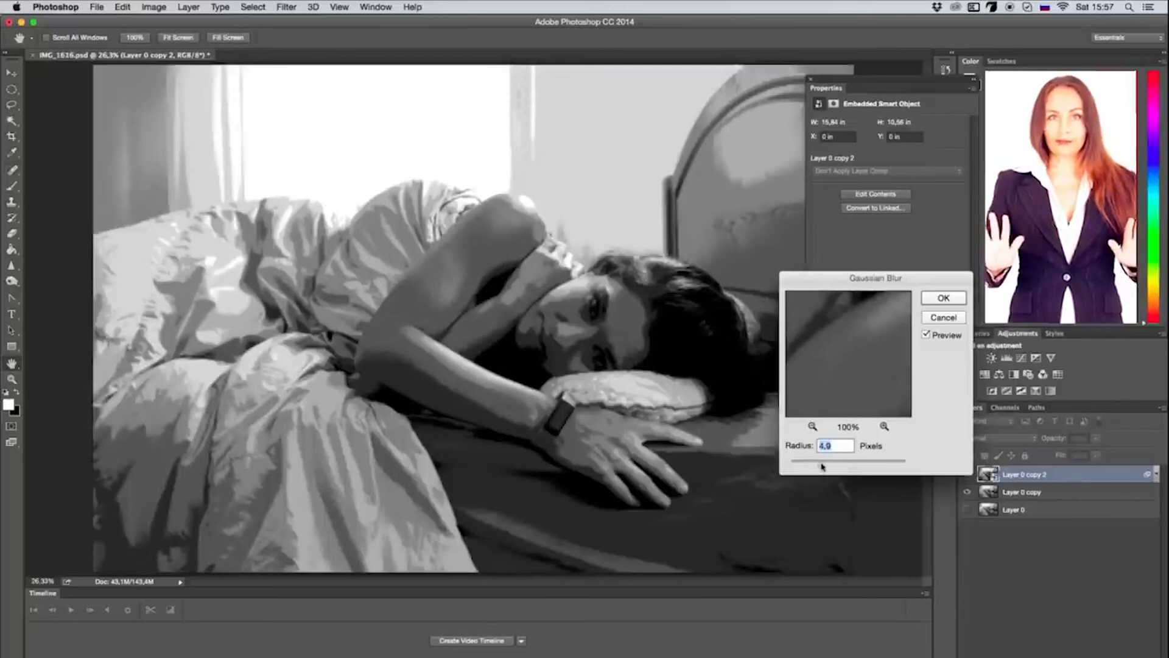
{"action": "left_click", "coordinate": [845, 464]}
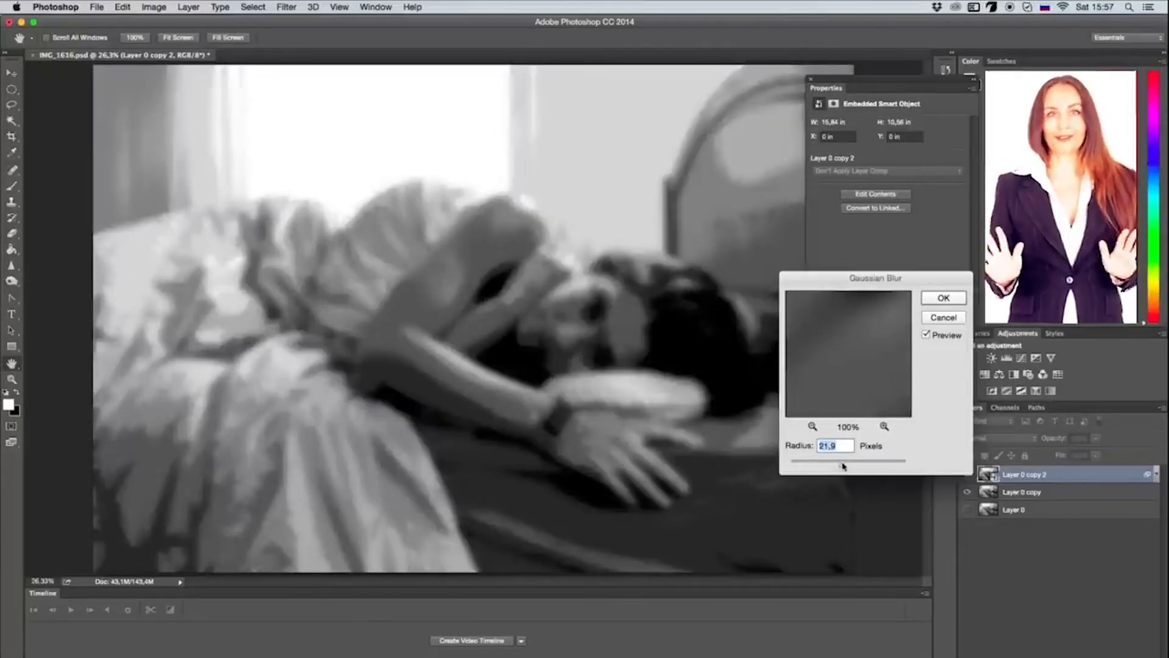
{"action": "left_click", "coordinate": [935, 299]}
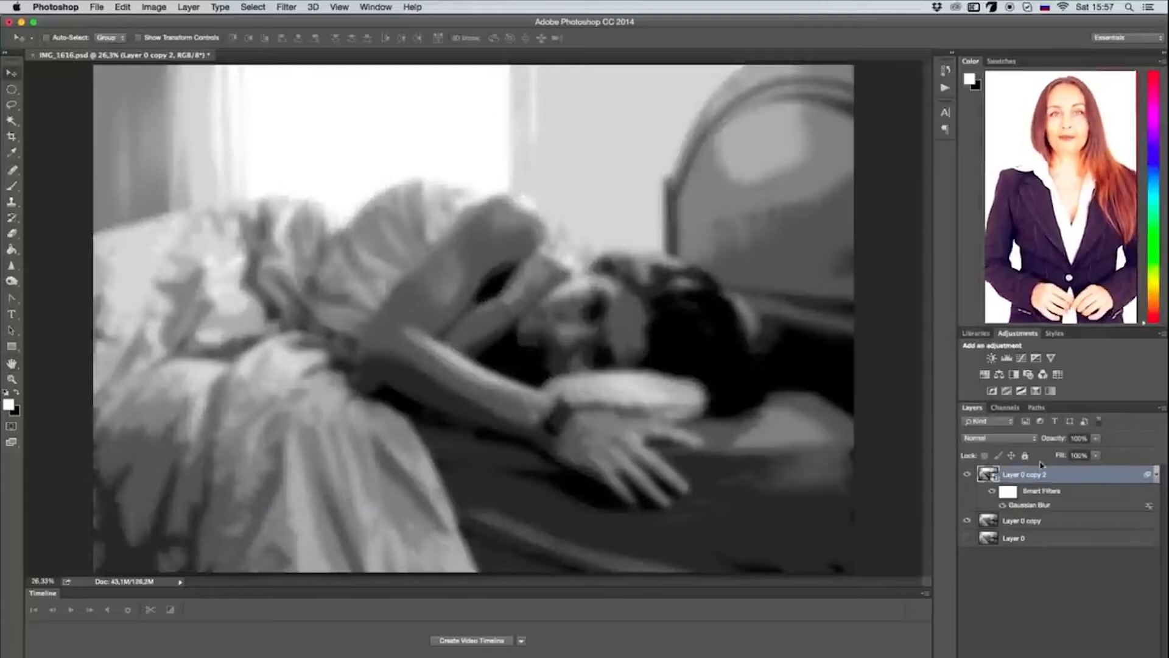
- Blend Layer 0 copy 2 in Soft Light mode and compare the photo with and without it
{"action": "left_click", "coordinate": [1005, 437]}
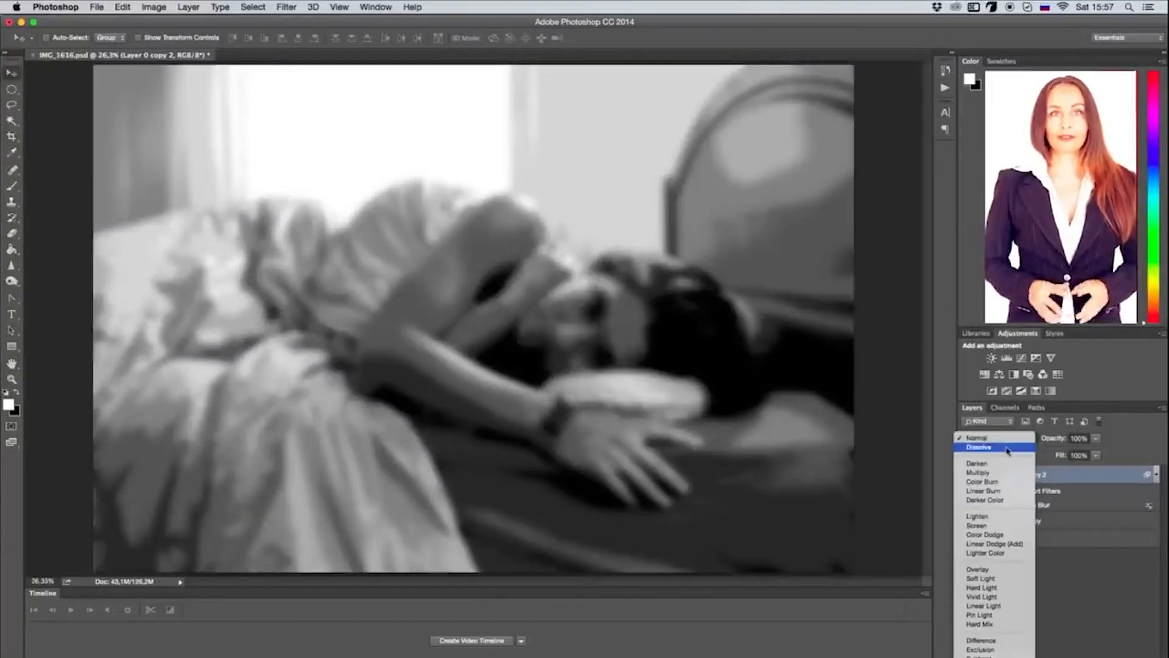
{"action": "left_click", "coordinate": [1003, 580]}
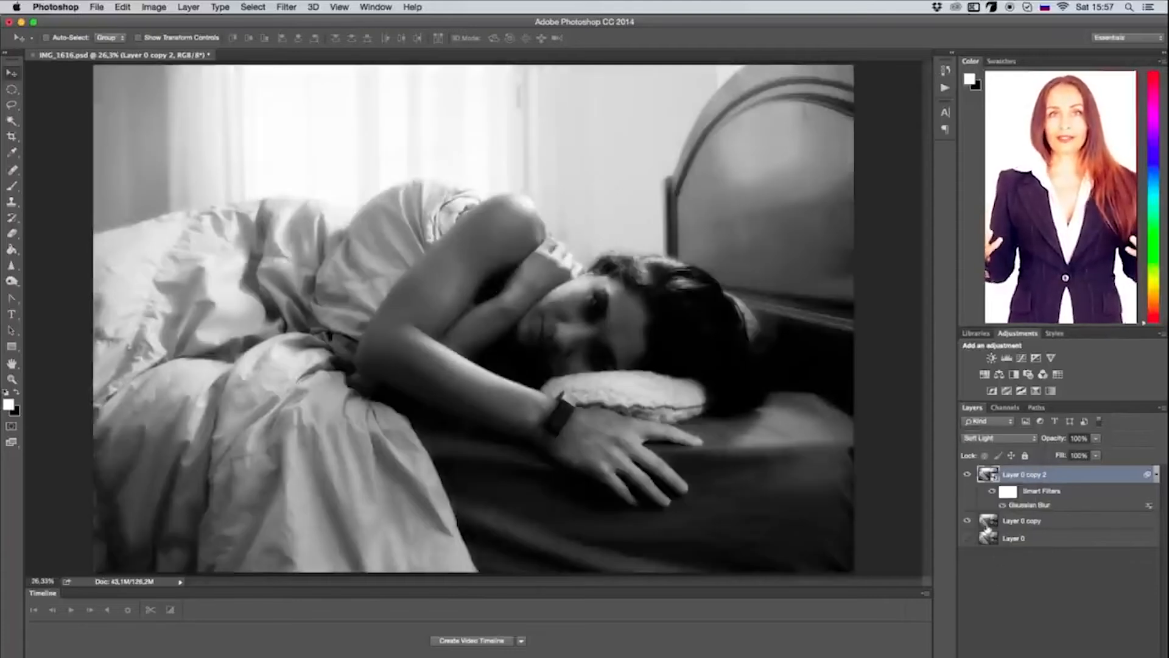
{"action": "left_click", "coordinate": [967, 475]}
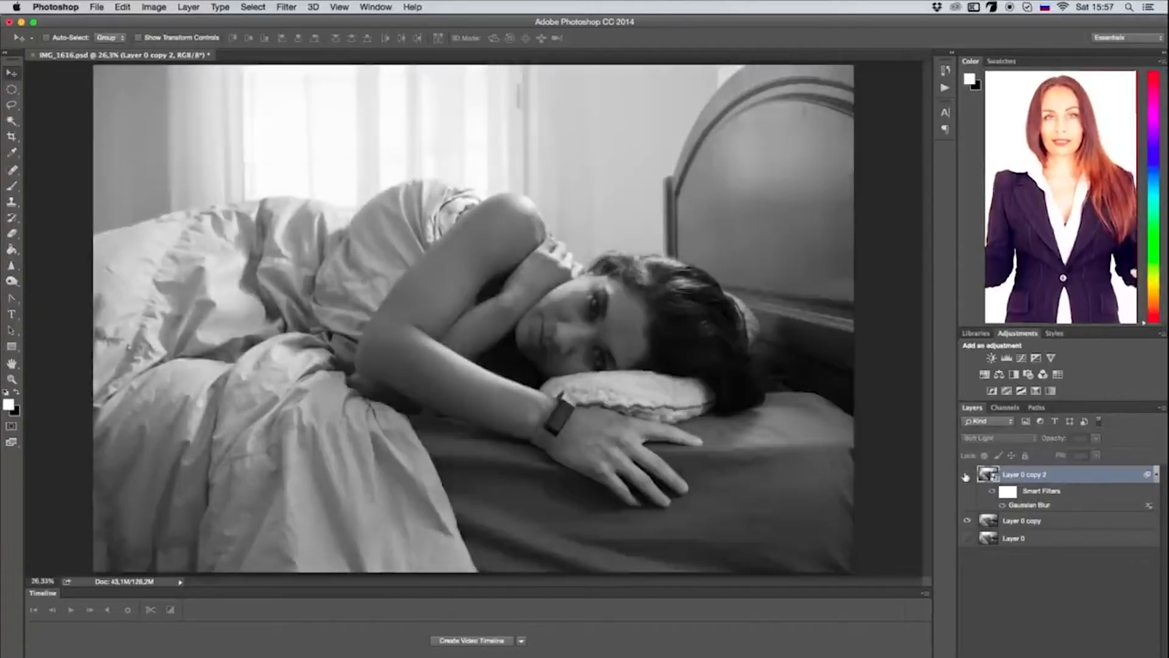
{"action": "left_click", "coordinate": [966, 475]}
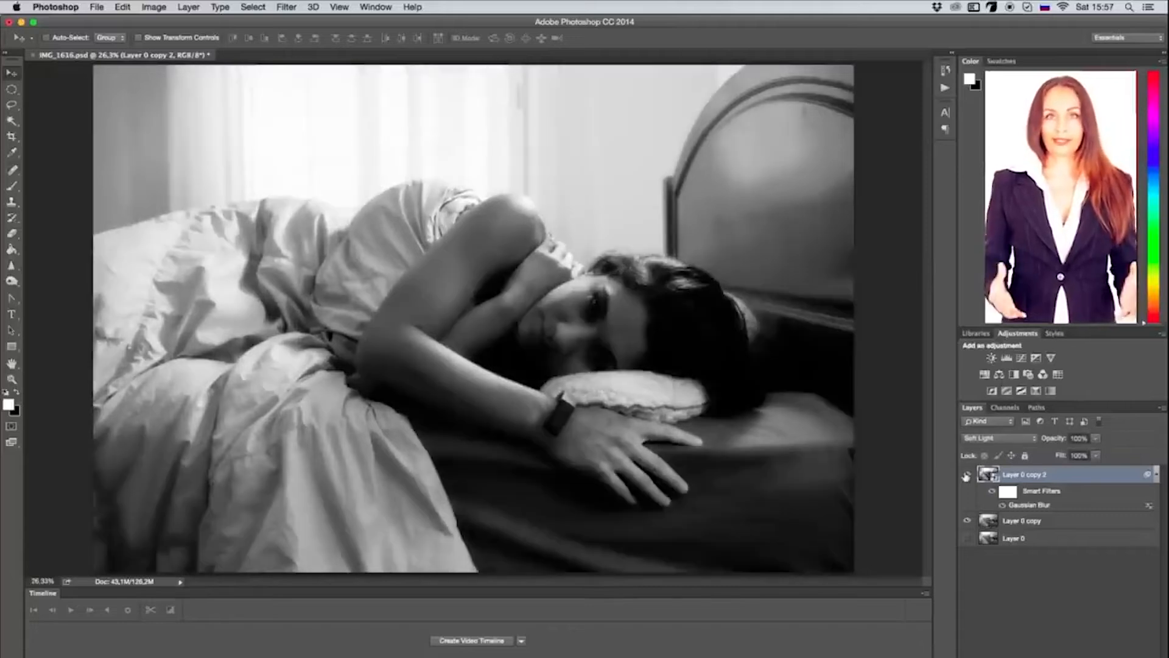
{"action": "left_click", "coordinate": [966, 475]}
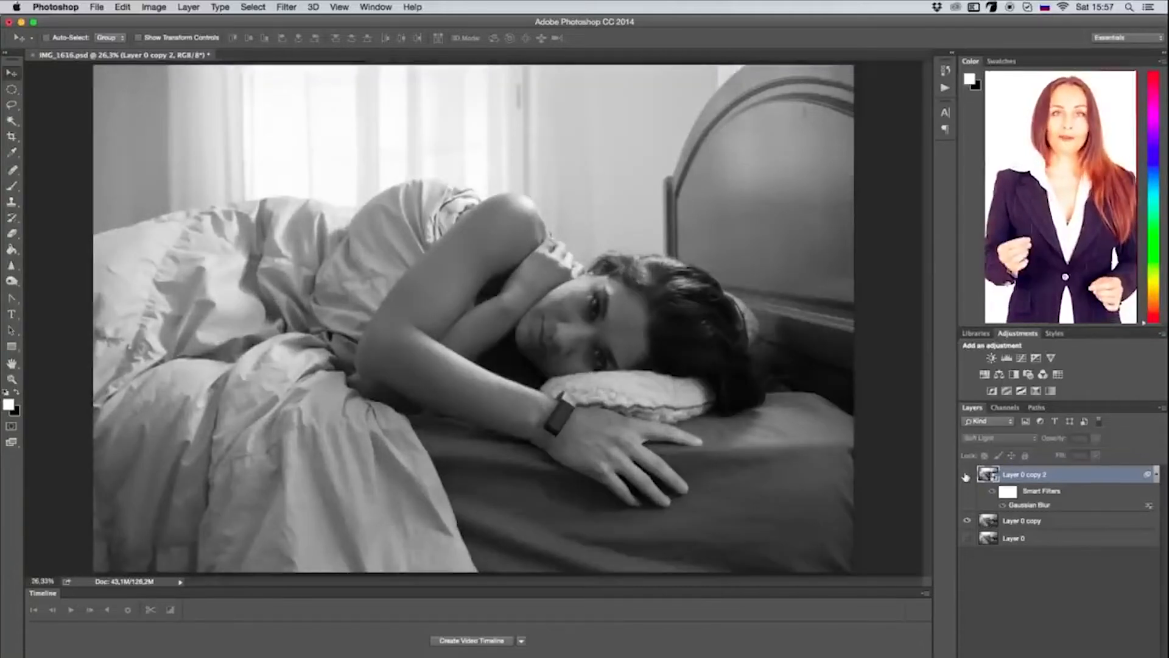
{"action": "left_click", "coordinate": [967, 475]}
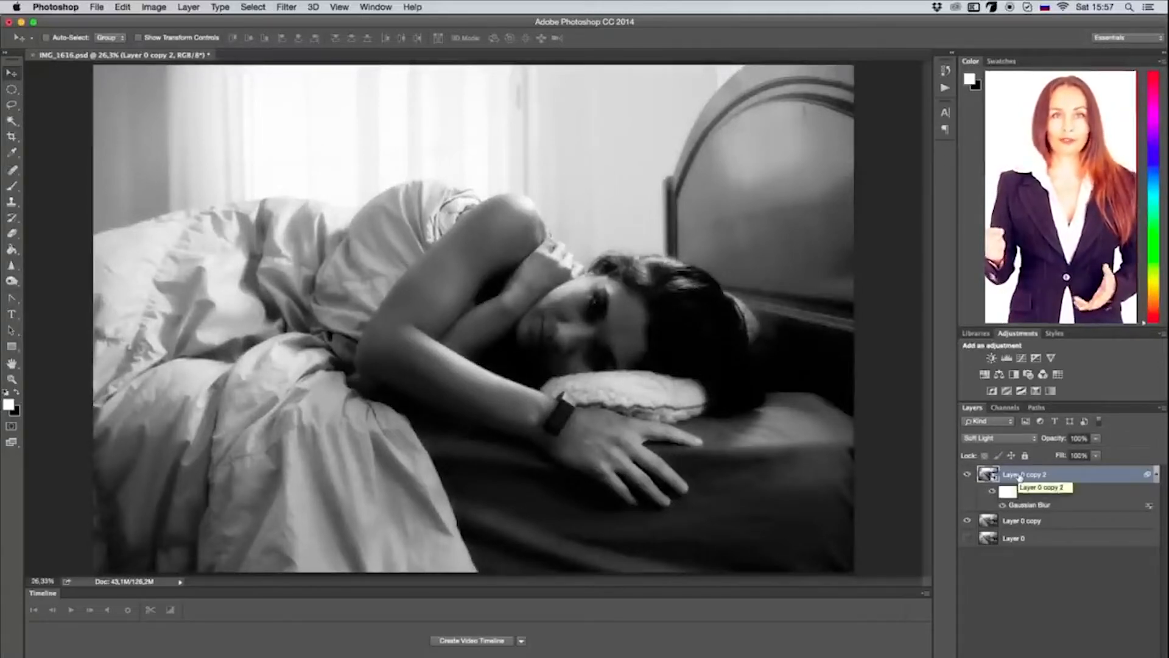
- Brighten the midtones of Layer 0 copy with a Levels adjustment
{"action": "left_click", "coordinate": [1018, 521]}
{"action": "key", "text": "super+l"}
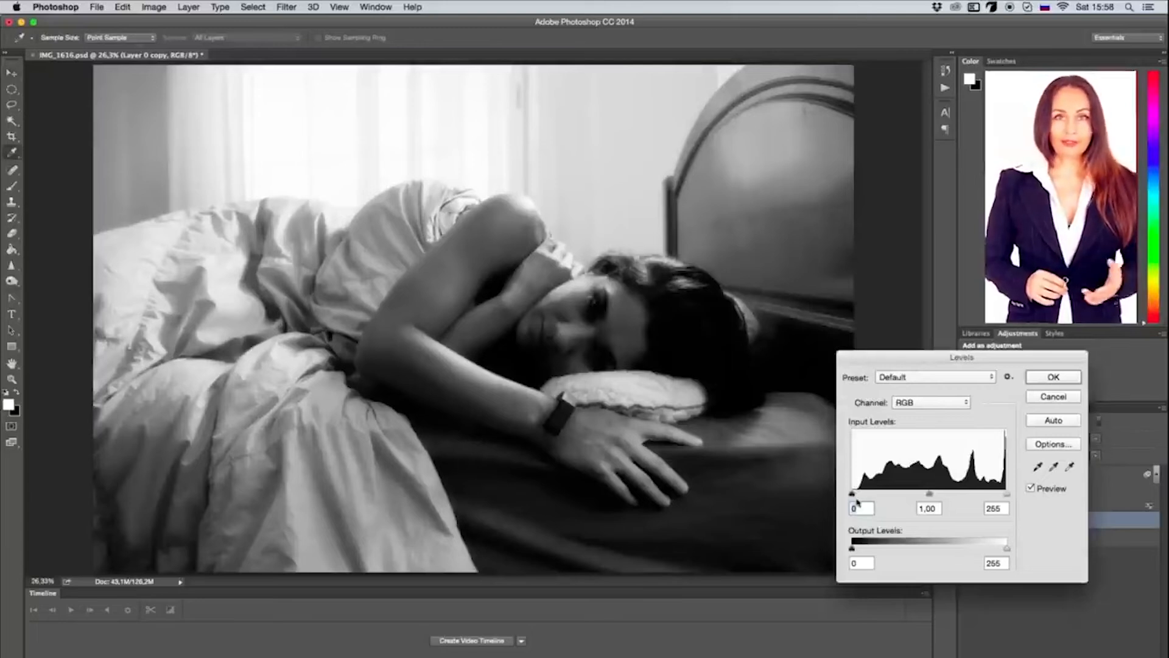
{"action": "mouse_move", "coordinate": [930, 494]}
{"action": "left_mouse_down"}
{"action": "mouse_move", "coordinate": [839, 487]}
{"action": "mouse_move", "coordinate": [889, 494]}
{"action": "left_mouse_up"}
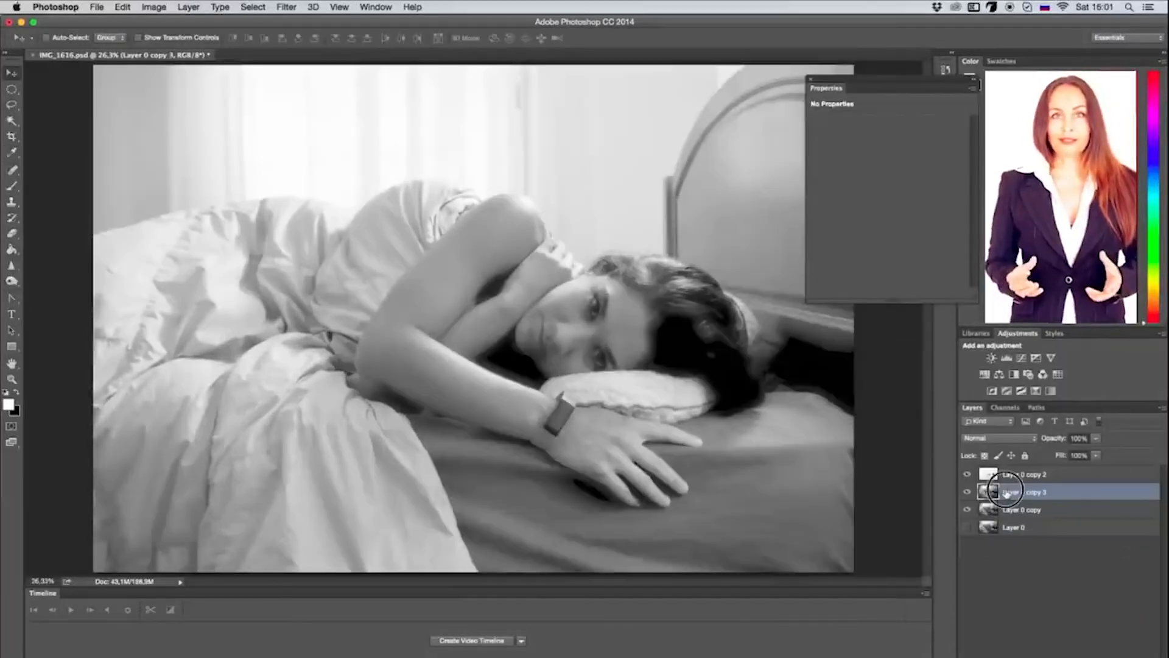
- Move Layer 0 copy 3 to the top of the layer stack and apply a blur filter to it
{"action": "left_click_drag", "start_coordinate": [1011, 492], "coordinate": [1005, 474]}
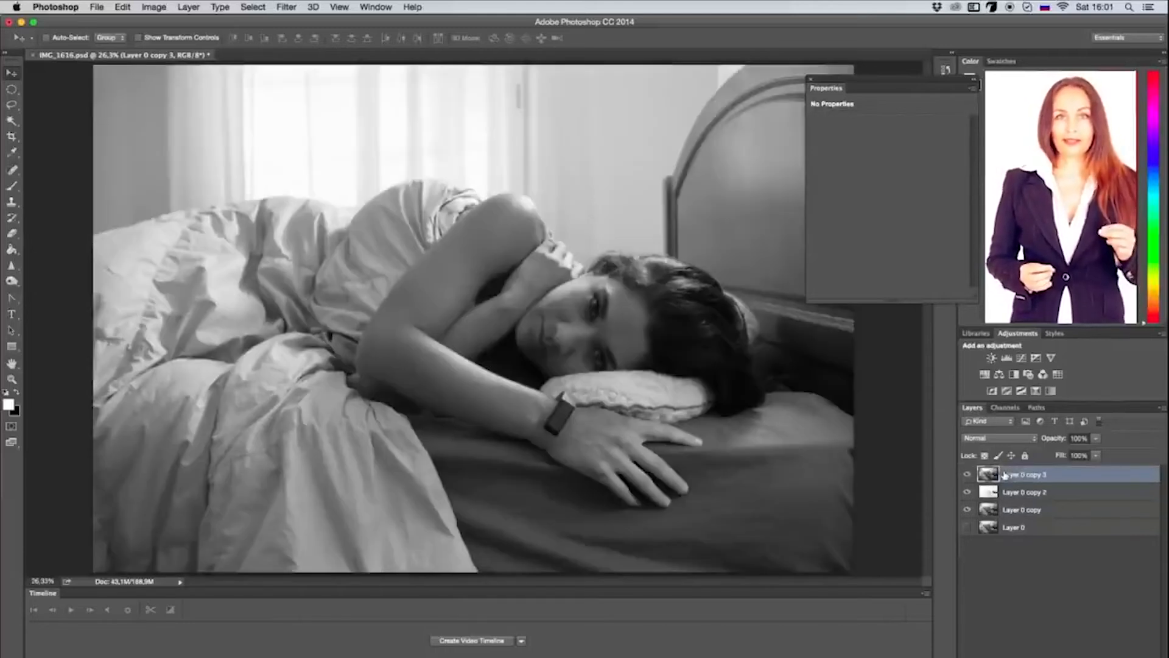
{"action": "left_click", "coordinate": [286, 6]}
{"action": "mouse_move", "coordinate": [435, 146]}
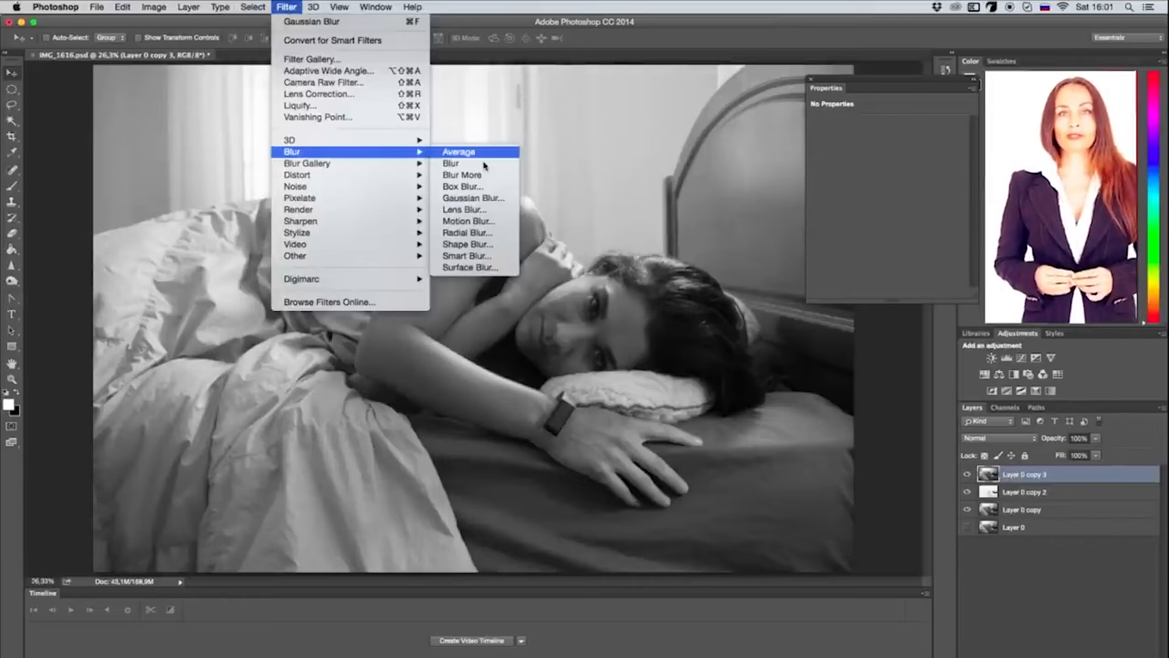
{"action": "left_click", "coordinate": [490, 211]}
{"action": "left_click", "coordinate": [837, 465]}
{"action": "key", "text": "Return"}
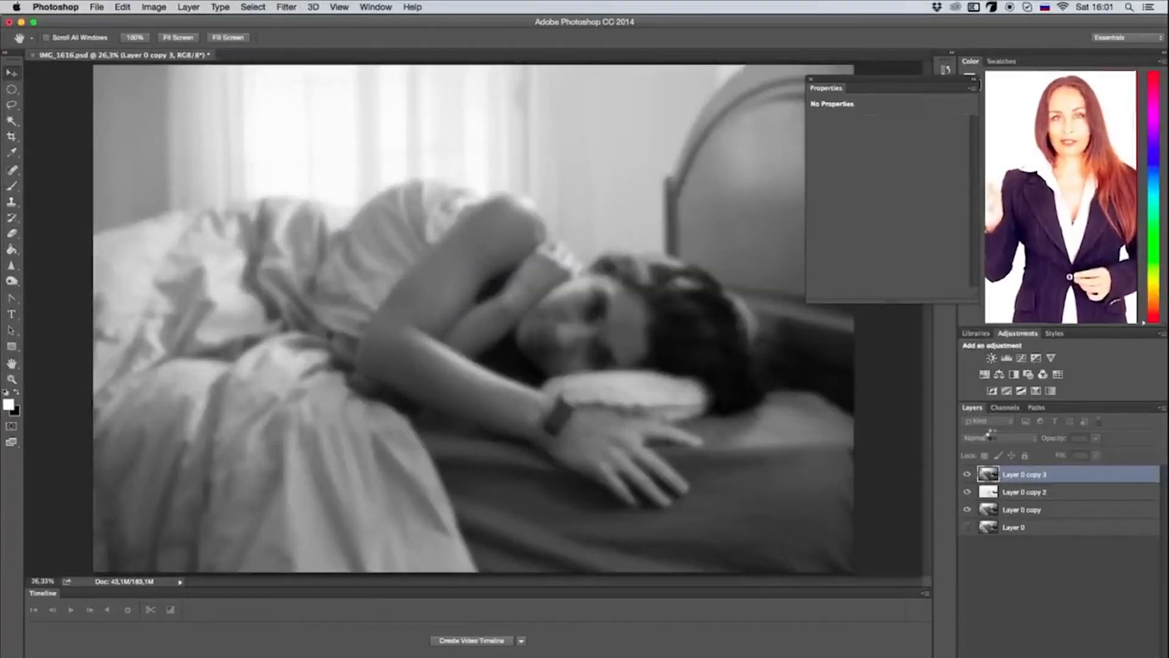
- Lower the opacity of Layer 0 copy 3 to 48% and add a white layer mask to it
{"action": "left_click", "coordinate": [1095, 444]}
{"action": "left_click_drag", "start_coordinate": [1069, 456], "coordinate": [1070, 451]}
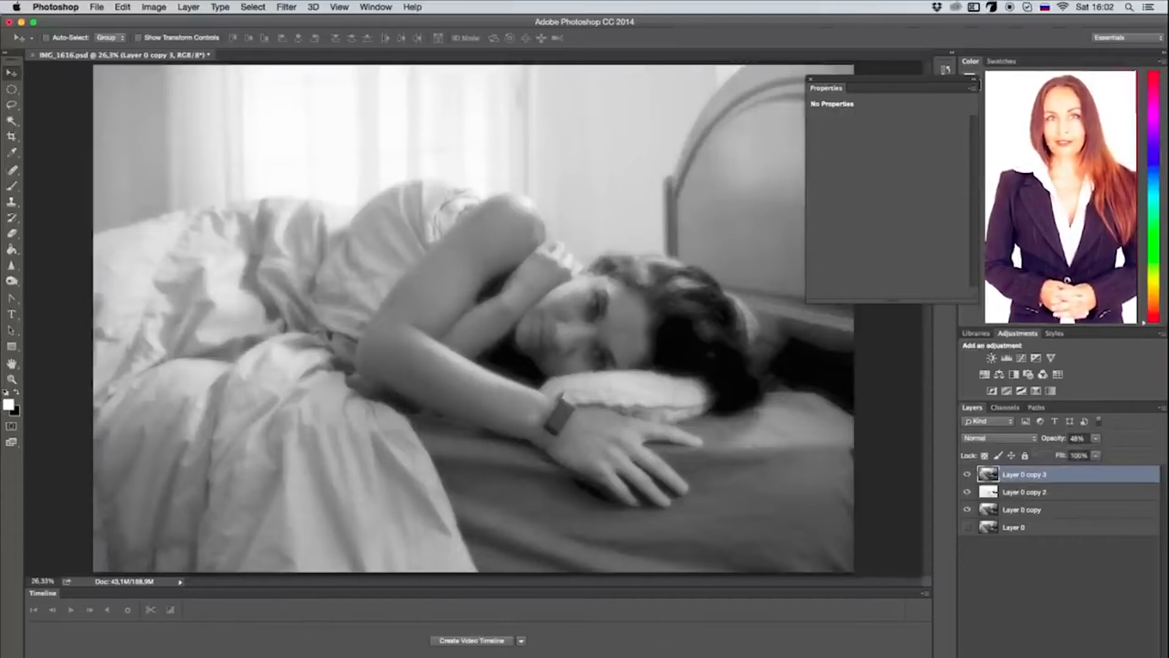
{"action": "left_click", "coordinate": [1078, 655]}
- Paint black with the Brush on the mask of Layer 0 copy 3 over the woman's face, arms, hand and the bedding
{"action": "key", "text": "b"}
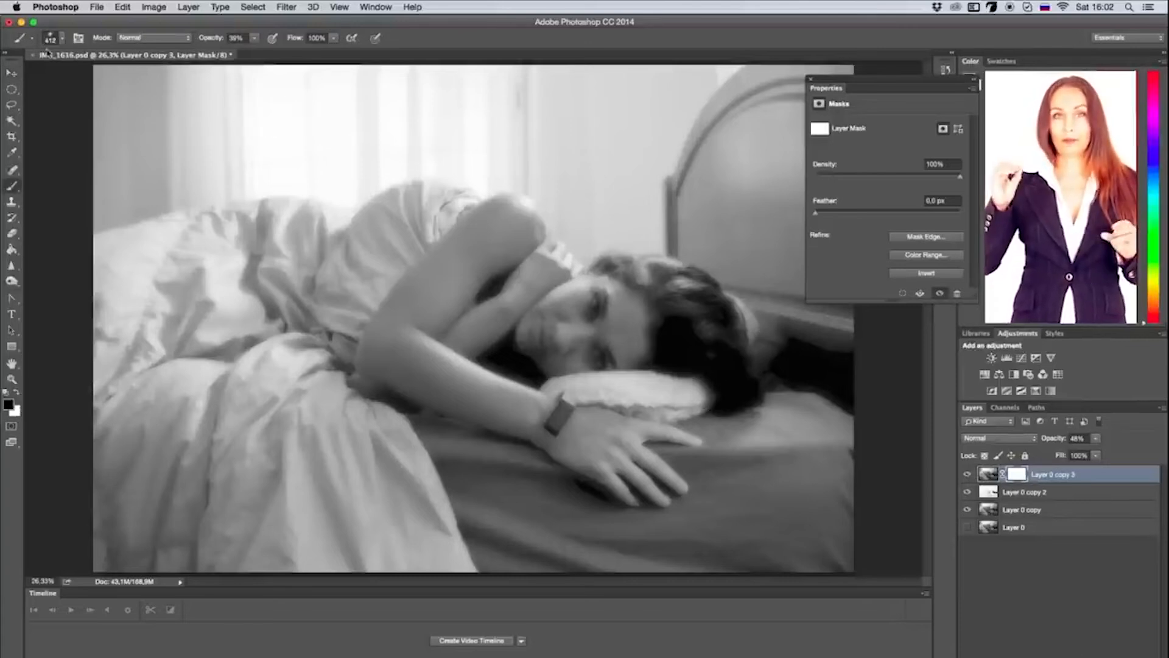
{"action": "left_click_drag", "start_coordinate": [433, 246], "coordinate": [365, 308]}
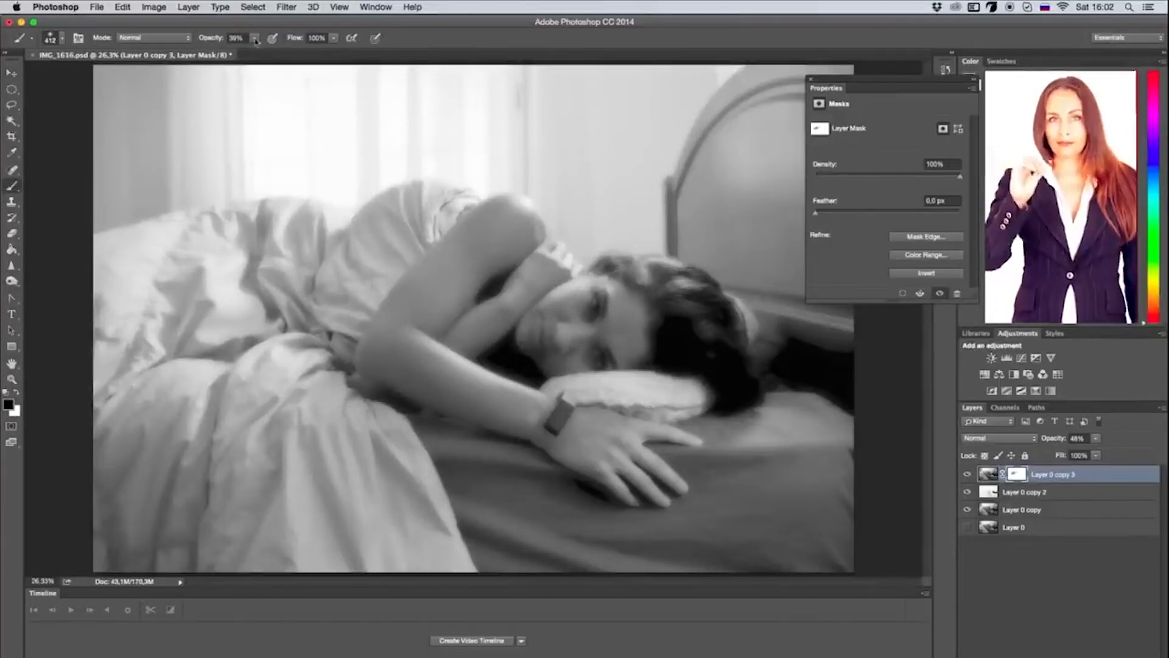
{"action": "mouse_move", "coordinate": [218, 178]}
{"action": "left_mouse_down"}
{"action": "mouse_move", "coordinate": [295, 262]}
{"action": "mouse_move", "coordinate": [247, 371]}
{"action": "left_mouse_up"}
{"action": "mouse_move", "coordinate": [510, 271]}
{"action": "left_mouse_down"}
{"action": "mouse_move", "coordinate": [472, 317]}
{"action": "mouse_move", "coordinate": [445, 325]}
{"action": "left_mouse_up"}
{"action": "mouse_move", "coordinate": [475, 213]}
{"action": "left_mouse_down"}
{"action": "mouse_move", "coordinate": [379, 323]}
{"action": "mouse_move", "coordinate": [520, 466]}
{"action": "left_mouse_up"}
{"action": "mouse_move", "coordinate": [599, 307]}
{"action": "left_mouse_down"}
{"action": "mouse_move", "coordinate": [733, 402]}
{"action": "mouse_move", "coordinate": [697, 324]}
{"action": "mouse_move", "coordinate": [644, 458]}
{"action": "mouse_move", "coordinate": [675, 478]}
{"action": "left_mouse_up"}
{"action": "mouse_move", "coordinate": [521, 307]}
{"action": "left_mouse_down"}
{"action": "mouse_move", "coordinate": [524, 286]}
{"action": "mouse_move", "coordinate": [547, 283]}
{"action": "left_mouse_up"}
{"action": "mouse_move", "coordinate": [372, 335]}
{"action": "left_mouse_down"}
{"action": "mouse_move", "coordinate": [425, 371]}
{"action": "mouse_move", "coordinate": [512, 242]}
{"action": "mouse_move", "coordinate": [385, 345]}
{"action": "left_mouse_up"}
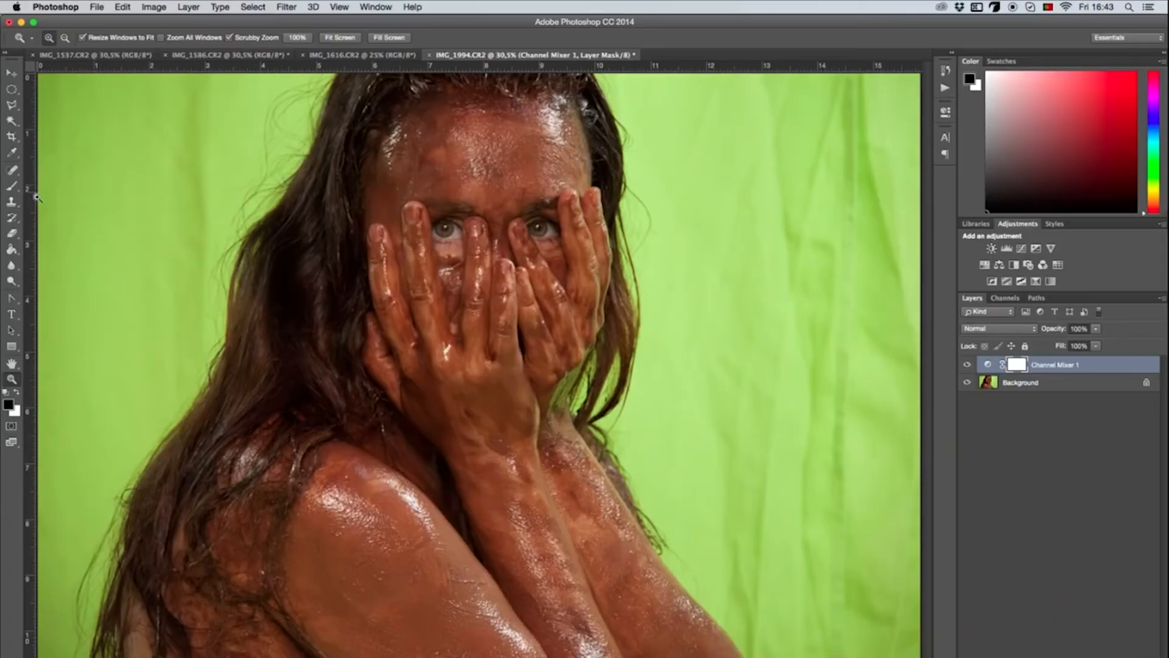
- Place a vertical guide through the woman's eye and crop the photo to a square around her head and arms
{"action": "left_click_drag", "start_coordinate": [27, 216], "coordinate": [446, 295]}
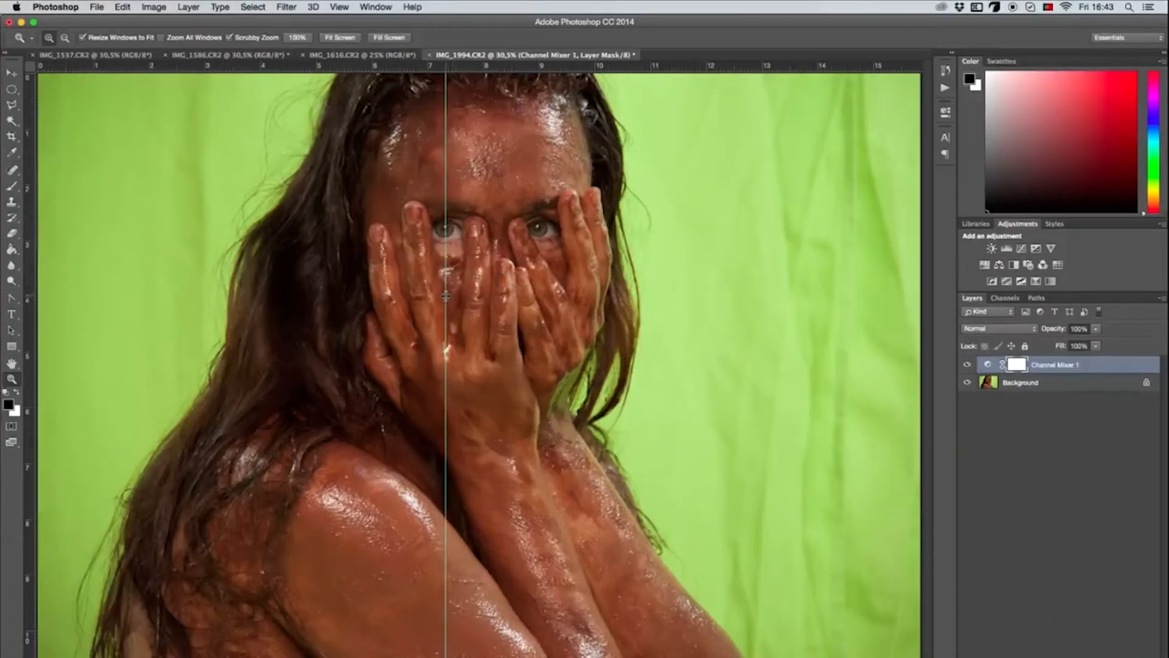
{"action": "key", "text": "c"}
{"action": "left_click_drag", "start_coordinate": [193, 360], "coordinate": [210, 365]}
{"action": "left_click_drag", "start_coordinate": [615, 394], "coordinate": [683, 404]}
{"action": "mouse_move", "coordinate": [681, 528]}
{"action": "left_mouse_down"}
{"action": "mouse_move", "coordinate": [681, 537]}
{"action": "mouse_move", "coordinate": [684, 511]}
{"action": "left_mouse_up"}
{"action": "key", "text": "Return"}
{"action": "key", "text": "v"}
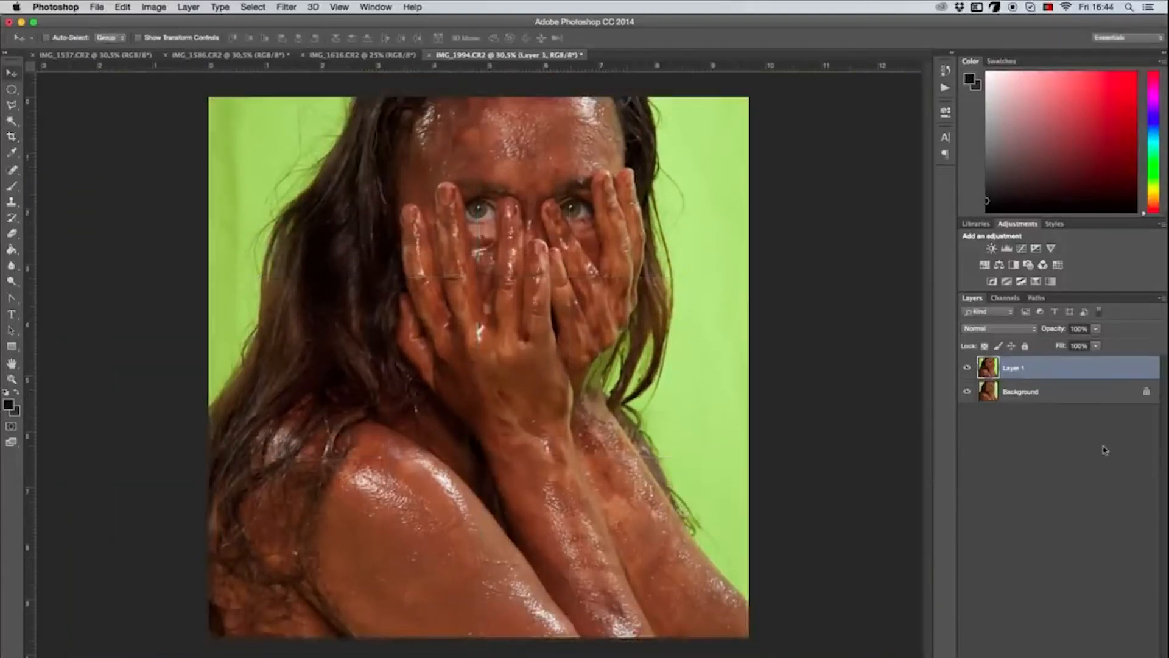
- Desaturate Layer 1 with a Hue/Saturation adjustment at saturation -100
{"action": "key", "text": "super+u"}
{"action": "left_click_drag", "start_coordinate": [972, 545], "coordinate": [861, 535]}
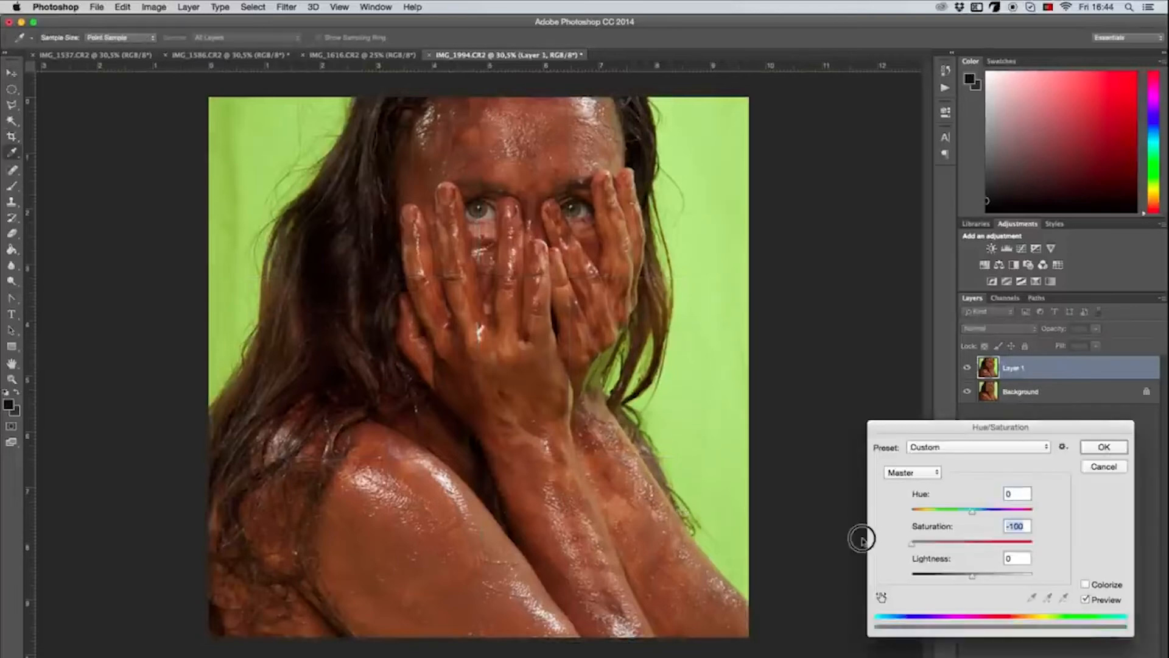
{"action": "left_click", "coordinate": [1105, 448]}
- Duplicate Layer 1 twice with only the copies visible and set Layer 1 copy 2 to Overlay blend mode
{"action": "key", "text": "super+j"}
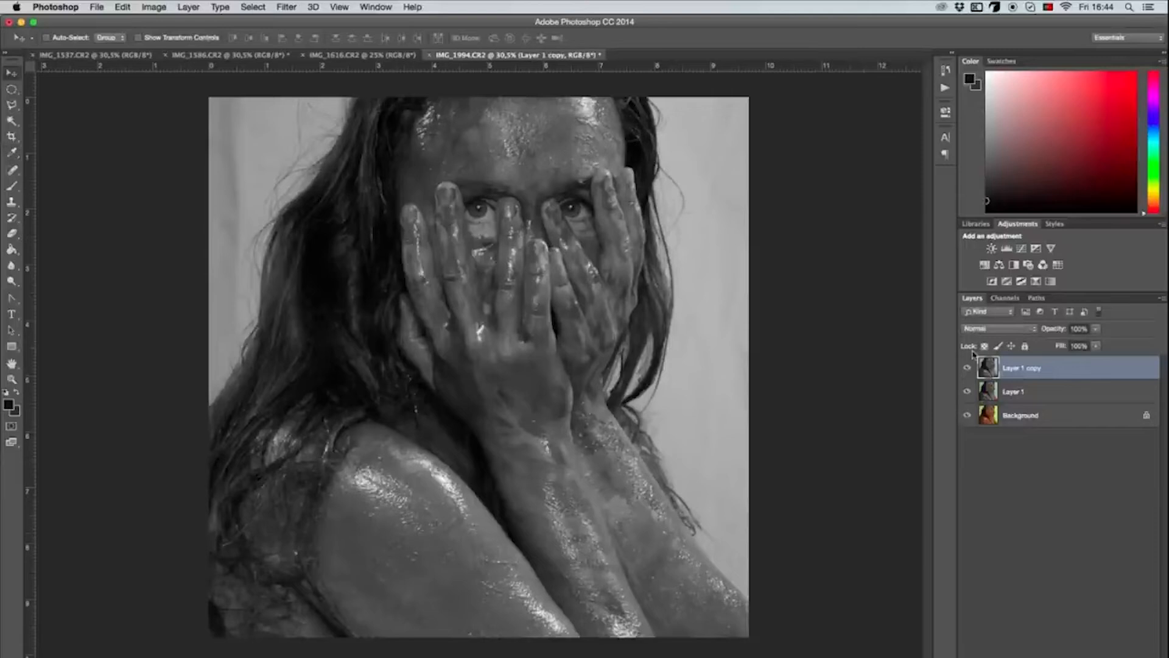
{"action": "left_click", "coordinate": [967, 367], "text": "alt"}
{"action": "key", "text": "super+j"}
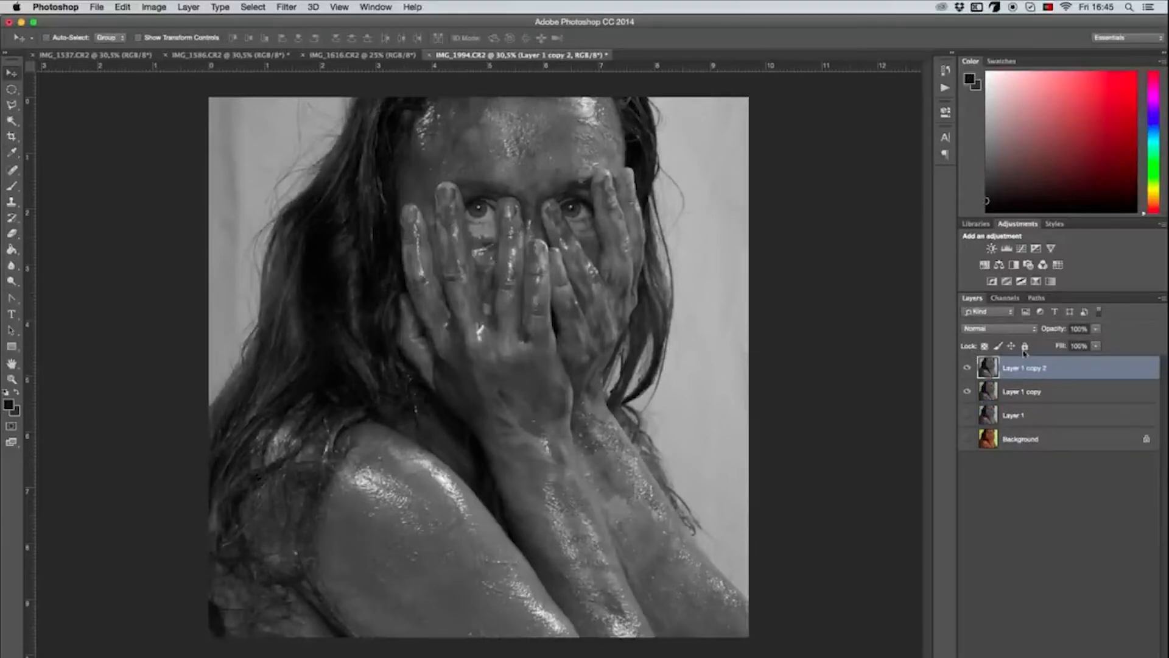
{"action": "left_click", "coordinate": [1004, 330]}
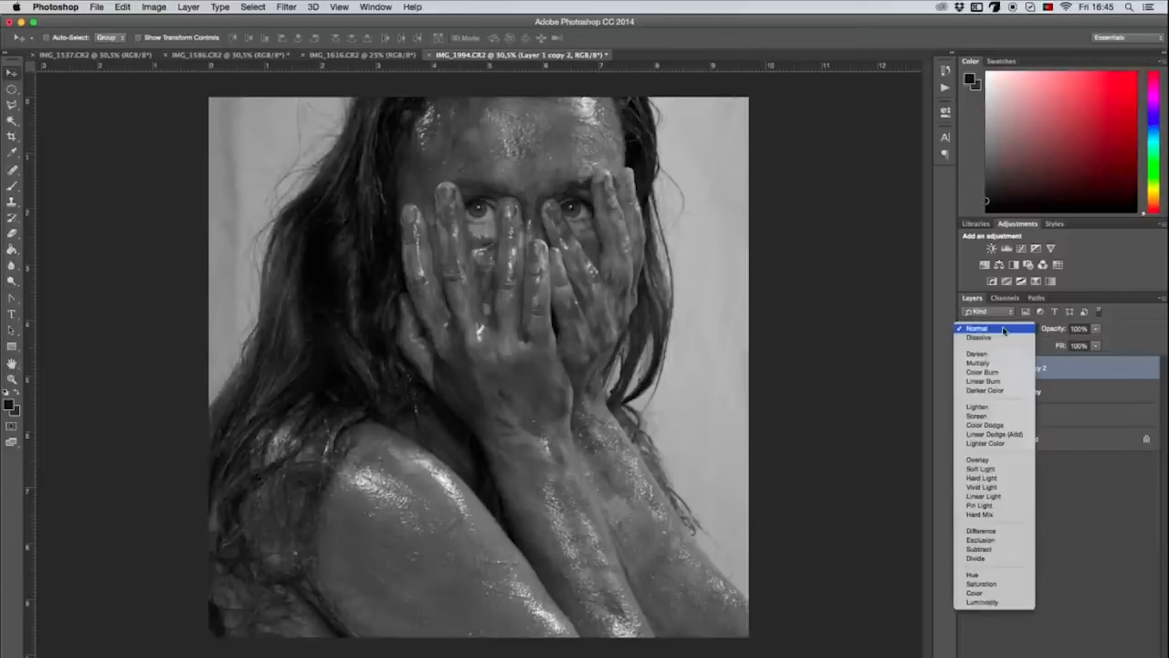
{"action": "left_click", "coordinate": [997, 460]}
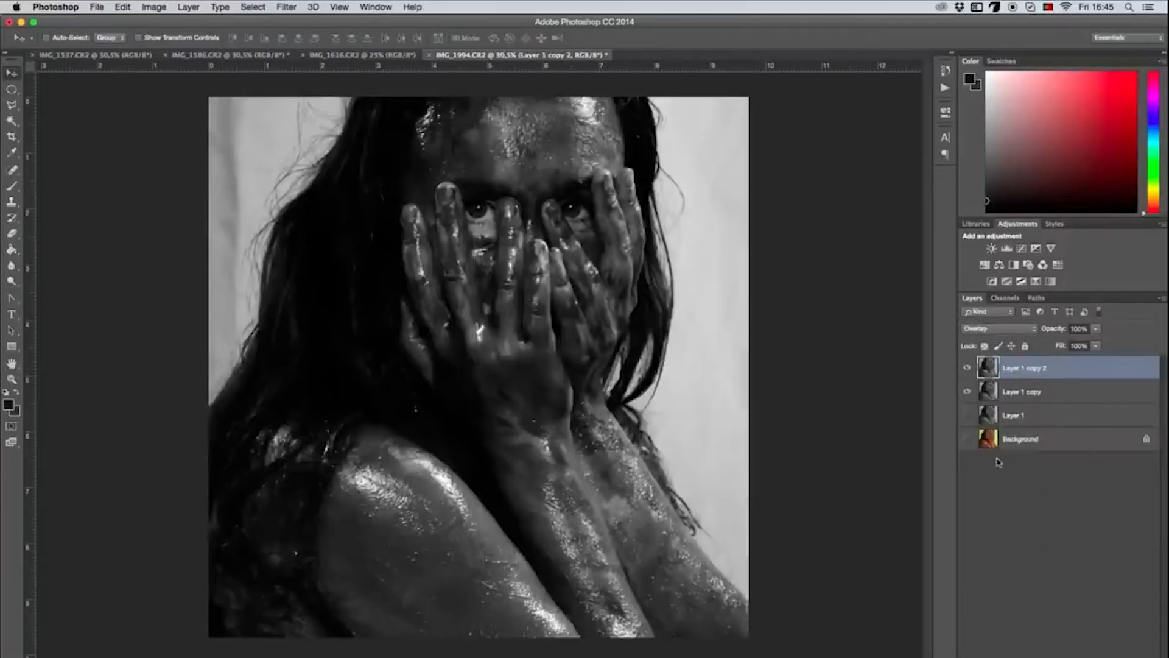
- Rename the top layer overlay, and paint black at 51% brush opacity on a new white layer mask over her long hair
{"action": "double_click", "coordinate": [1013, 368]}
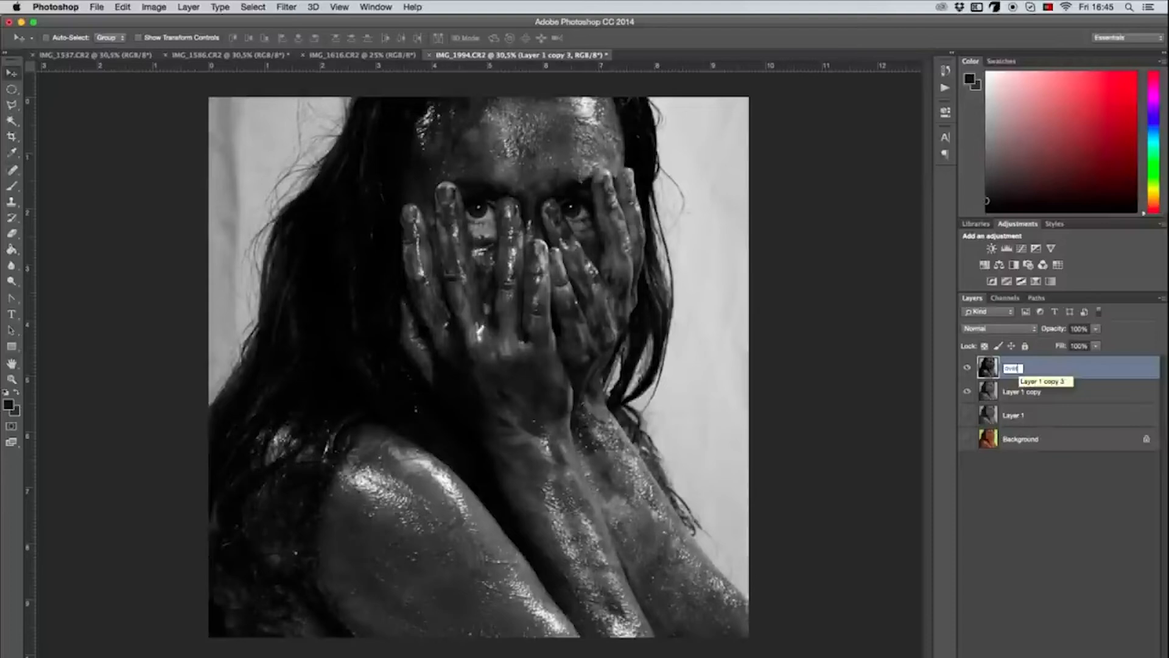
{"action": "key", "text": "Return"}
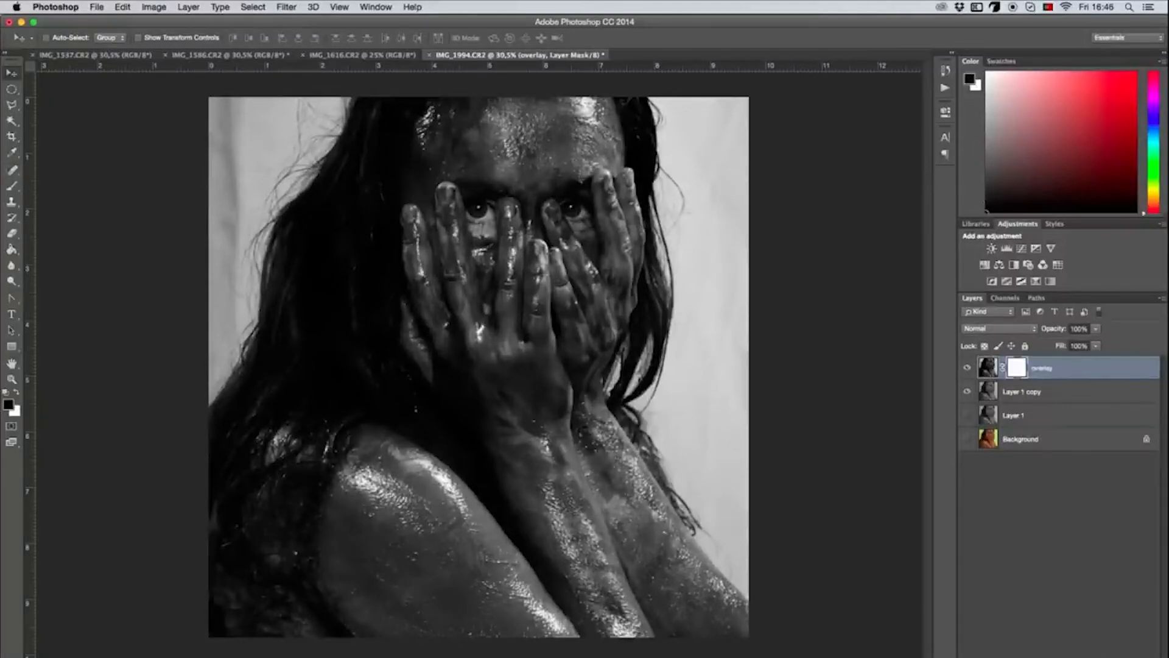
{"action": "key", "text": "b"}
{"action": "left_click_drag", "start_coordinate": [331, 239], "coordinate": [305, 247]}
{"action": "left_click_drag", "start_coordinate": [223, 427], "coordinate": [243, 601]}
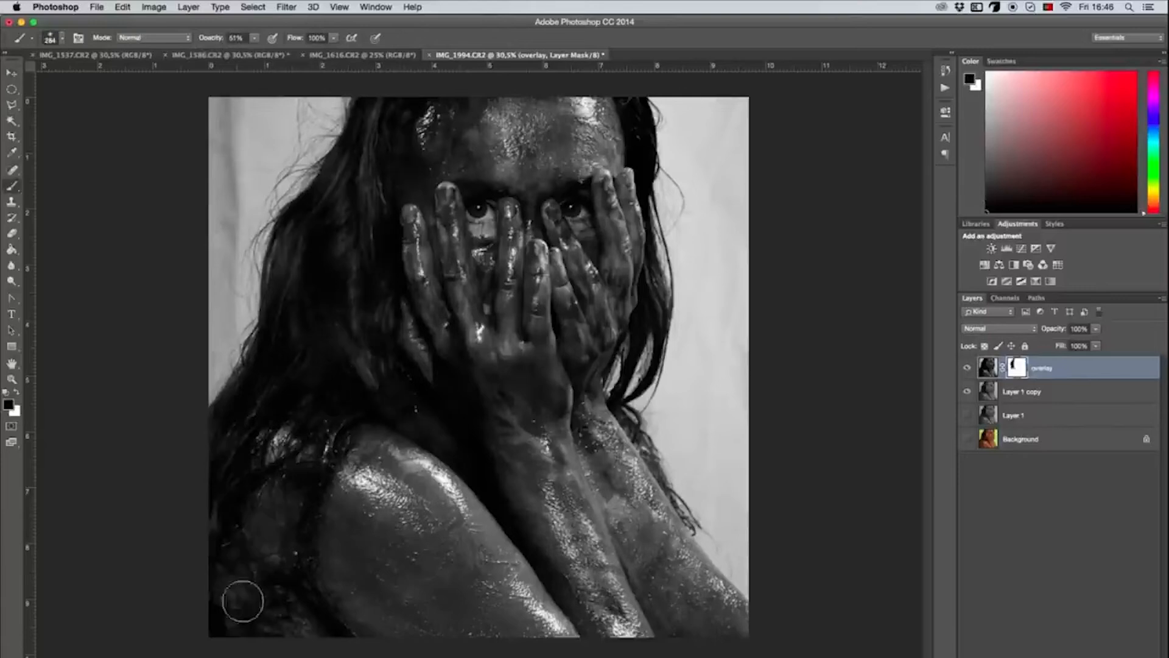
- Paint the overlay mask over the hair beside her other cheek with a smaller brush, and over the hand at 20% opacity
{"action": "left_click", "coordinate": [61, 37]}
{"action": "left_click_drag", "start_coordinate": [86, 73], "coordinate": [67, 73]}
{"action": "left_click_drag", "start_coordinate": [647, 143], "coordinate": [627, 395]}
{"action": "left_click", "coordinate": [255, 38]}
{"action": "left_click_drag", "start_coordinate": [264, 52], "coordinate": [238, 52]}
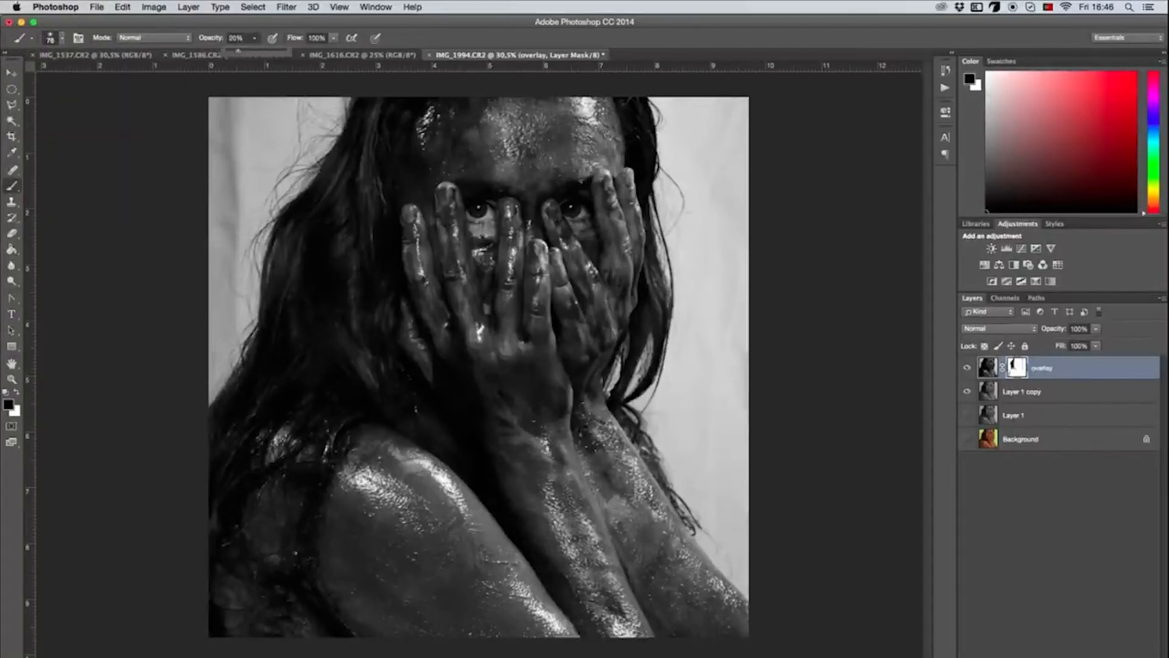
{"action": "left_click", "coordinate": [62, 38]}
{"action": "left_click", "coordinate": [459, 371]}
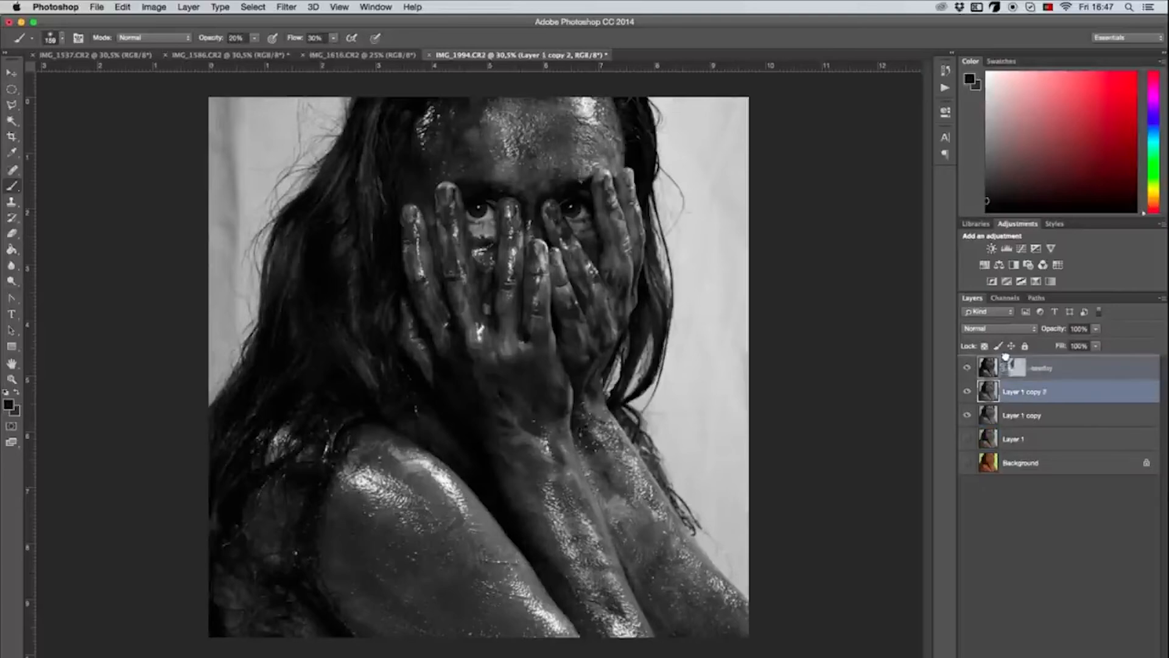
- Move Layer 1 copy 2 above the overlay layer and set its blend mode to Overlay
{"action": "left_click_drag", "start_coordinate": [1006, 357], "coordinate": [1006, 359]}
{"action": "left_click", "coordinate": [999, 328]}
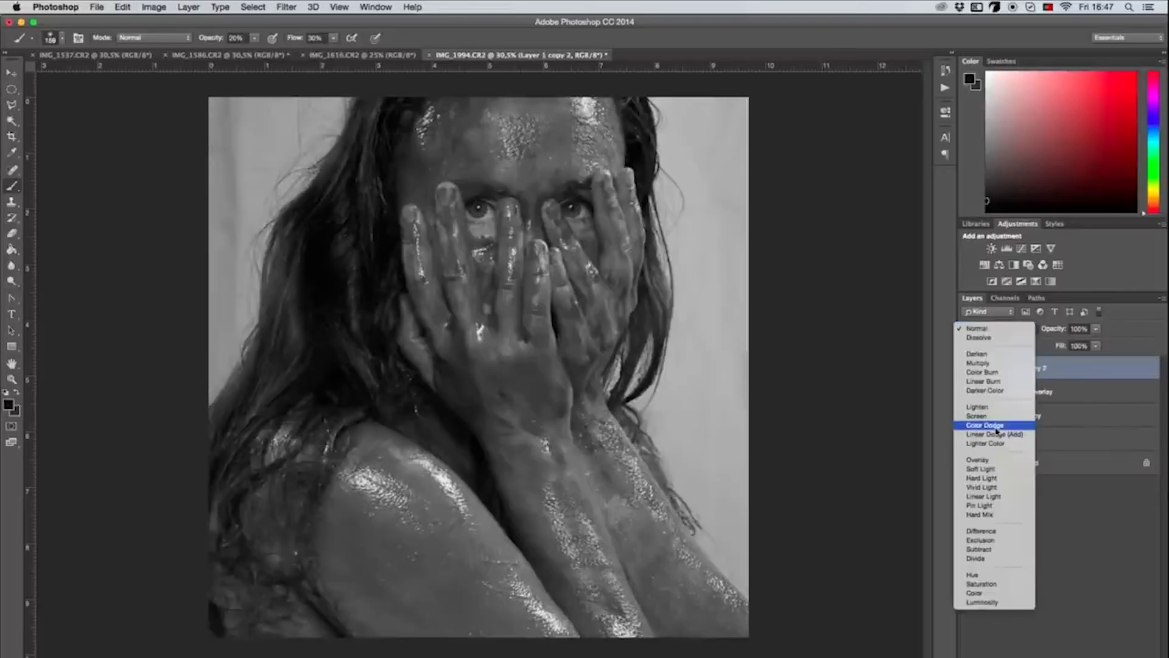
{"action": "left_click", "coordinate": [991, 461]}
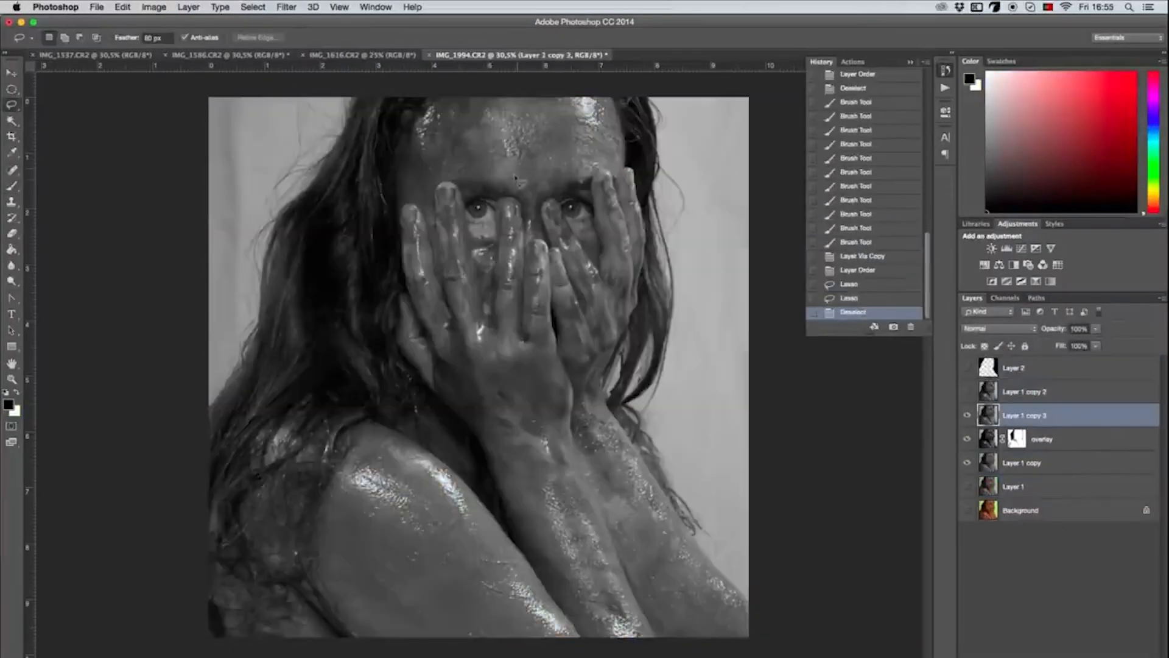
- Lasso the eye area on Layer 1 copy 3 with an 80 px feather and boost its contrast with an S-shaped curve
{"action": "mouse_move", "coordinate": [515, 178]}
{"action": "left_mouse_down"}
{"action": "mouse_move", "coordinate": [442, 178]}
{"action": "mouse_move", "coordinate": [404, 217]}
{"action": "mouse_move", "coordinate": [450, 253]}
{"action": "mouse_move", "coordinate": [490, 261]}
{"action": "mouse_move", "coordinate": [588, 252]}
{"action": "mouse_move", "coordinate": [628, 230]}
{"action": "mouse_move", "coordinate": [629, 210]}
{"action": "mouse_move", "coordinate": [560, 169]}
{"action": "mouse_move", "coordinate": [518, 177]}
{"action": "left_mouse_up"}
{"action": "key", "text": "ctrl+m"}
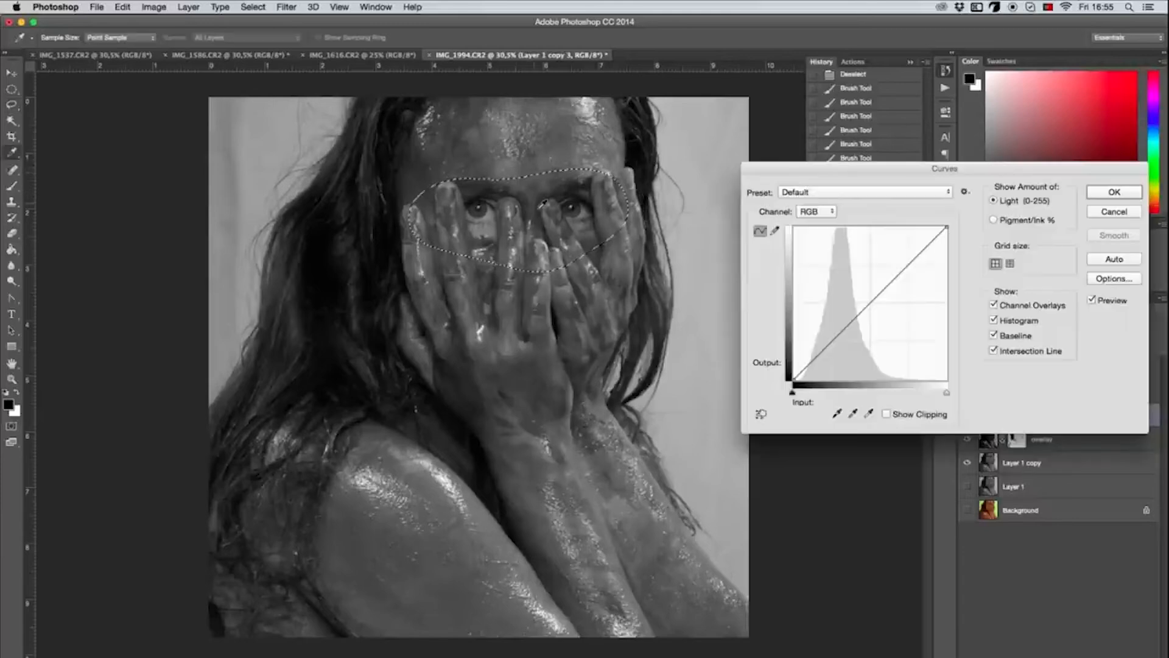
{"action": "left_click_drag", "start_coordinate": [880, 294], "coordinate": [872, 266]}
{"action": "left_click_drag", "start_coordinate": [834, 346], "coordinate": [826, 355]}
{"action": "left_click_drag", "start_coordinate": [872, 267], "coordinate": [872, 261]}
{"action": "left_click_drag", "start_coordinate": [825, 356], "coordinate": [823, 359]}
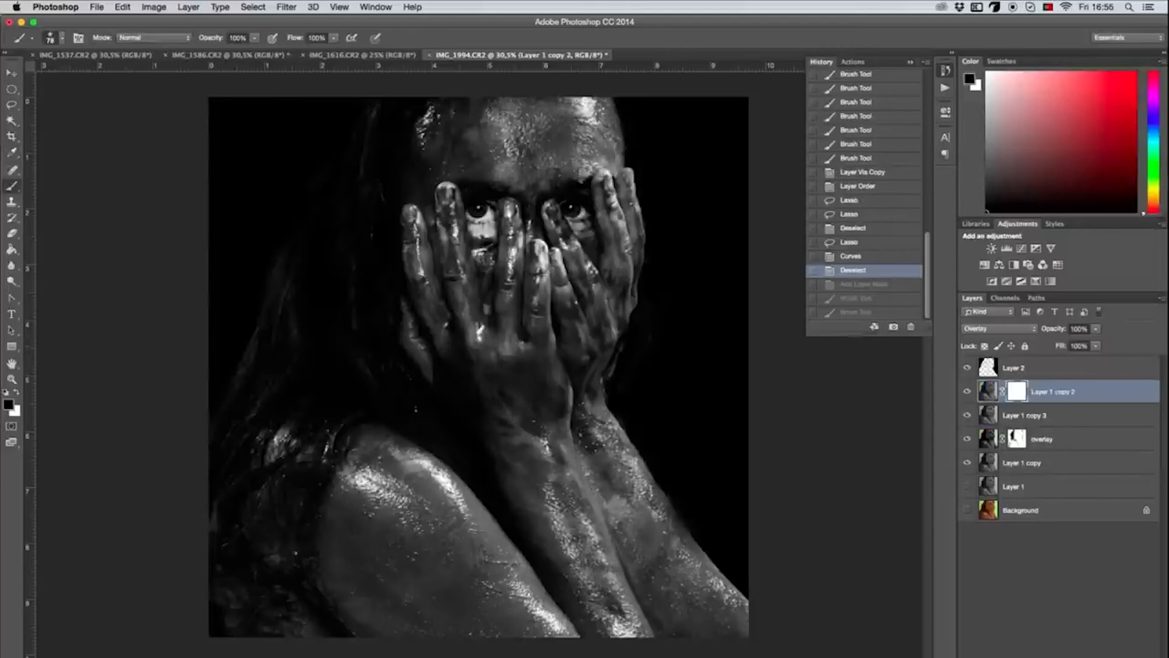
- Paint black at 100% opacity on the mask of Layer 1 copy 2 over the eyes and the forearm
{"action": "left_click", "coordinate": [551, 205]}
{"action": "left_click", "coordinate": [576, 192]}
{"action": "left_click", "coordinate": [574, 213]}
{"action": "left_click", "coordinate": [479, 194]}
{"action": "left_click", "coordinate": [467, 433]}
- Paint the mask of Layer 1 copy 2 over the hair and shoulder at lower opacity, and prepare a white brush at 65% opacity
{"action": "left_click", "coordinate": [254, 38]}
{"action": "left_click_drag", "start_coordinate": [258, 51], "coordinate": [217, 52]}
{"action": "left_click", "coordinate": [62, 38]}
{"action": "left_click_drag", "start_coordinate": [373, 392], "coordinate": [359, 350]}
{"action": "left_click", "coordinate": [320, 227]}
{"action": "left_click", "coordinate": [384, 127]}
{"action": "left_click_drag", "start_coordinate": [307, 490], "coordinate": [296, 557]}
{"action": "left_click", "coordinate": [248, 581]}
{"action": "left_click_drag", "start_coordinate": [256, 433], "coordinate": [284, 318]}
{"action": "key", "text": "x"}
{"action": "left_click", "coordinate": [254, 37]}
{"action": "left_click", "coordinate": [270, 51]}
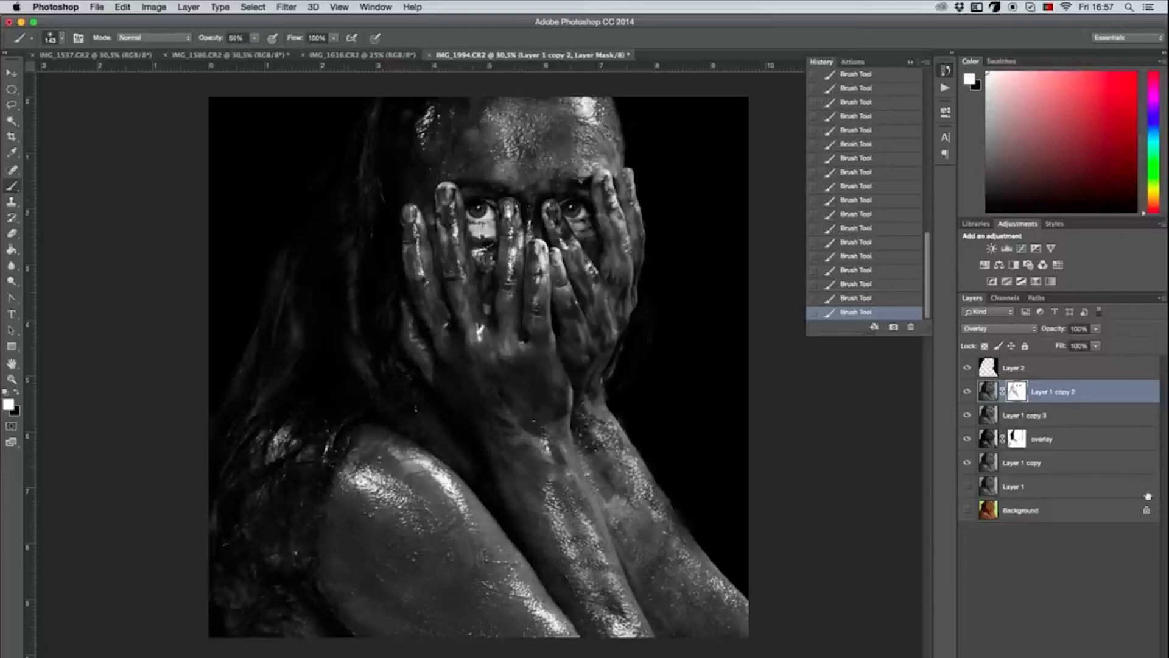
- Duplicate Layer 1 copy 2 with its mask and dab the Brush on the copy over the arm
{"action": "left_click", "coordinate": [987, 393]}
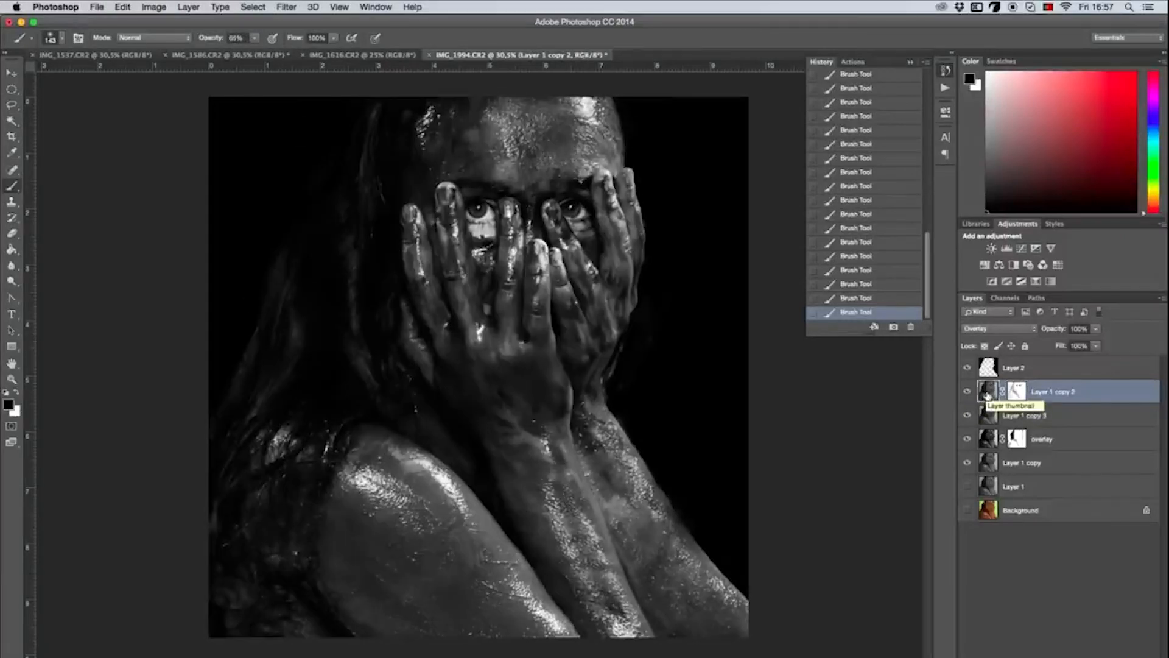
{"action": "key", "text": "super+j"}
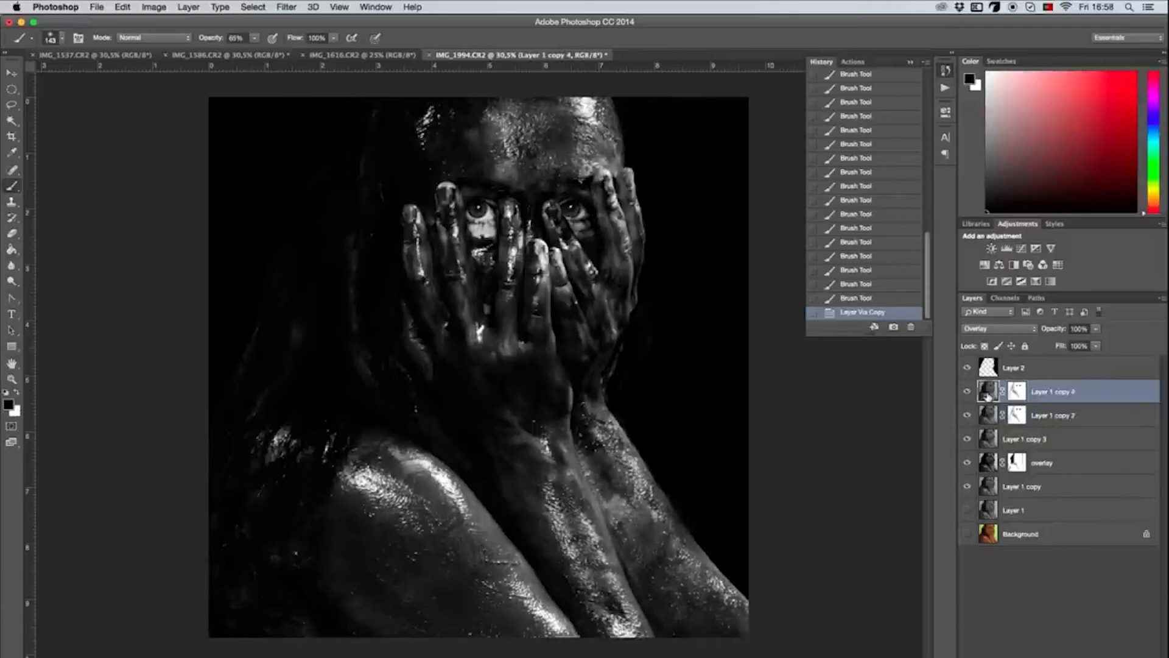
{"action": "left_click", "coordinate": [464, 458]}
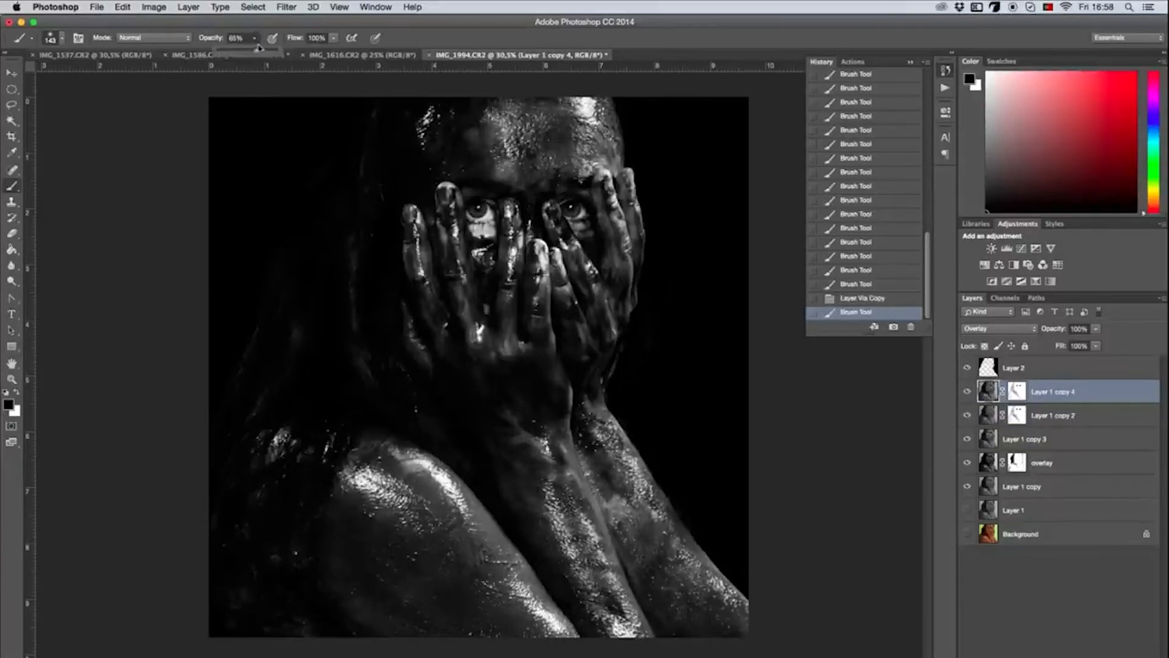
- Paint white on Layer 1 copy 4 over the hair with a 412 px brush at 100% opacity
{"action": "left_click", "coordinate": [62, 39]}
{"action": "left_click", "coordinate": [134, 75]}
{"action": "key", "text": "Return"}
{"action": "key", "text": "x"}
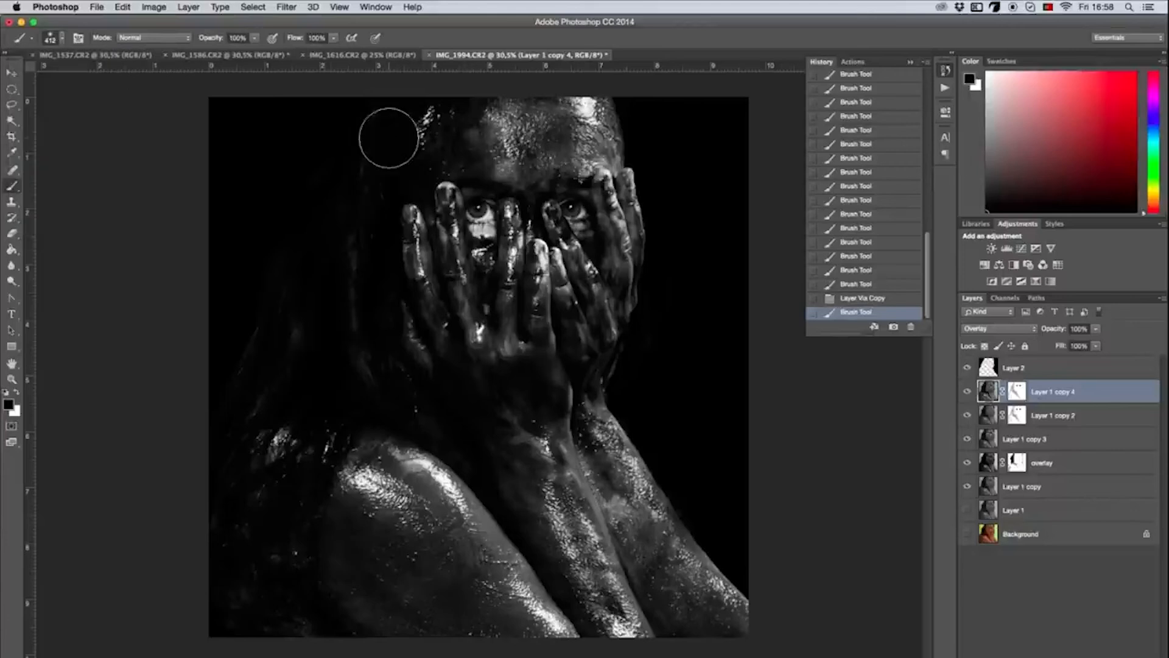
{"action": "left_click_drag", "start_coordinate": [387, 137], "coordinate": [377, 405]}
{"action": "left_click_drag", "start_coordinate": [285, 351], "coordinate": [299, 650]}
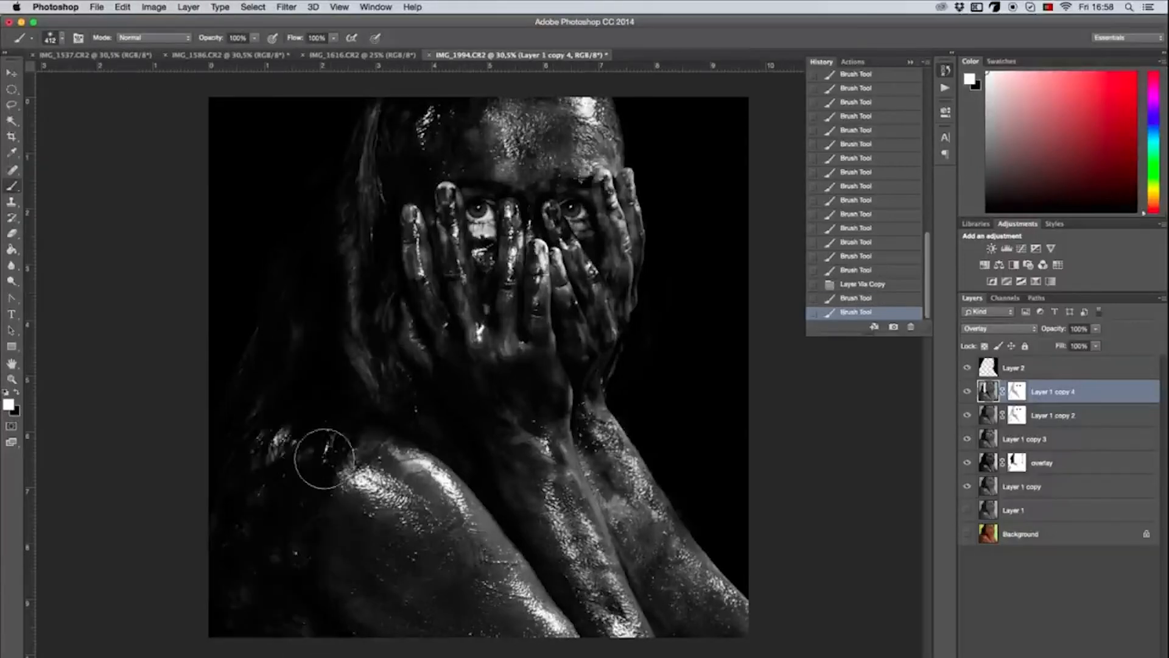
- Paint on Layer 1 copy 4 over the lower hair and shoulder at 44% brush opacity
{"action": "key", "text": "4"}
{"action": "key", "text": "4"}
{"action": "key", "text": "x"}
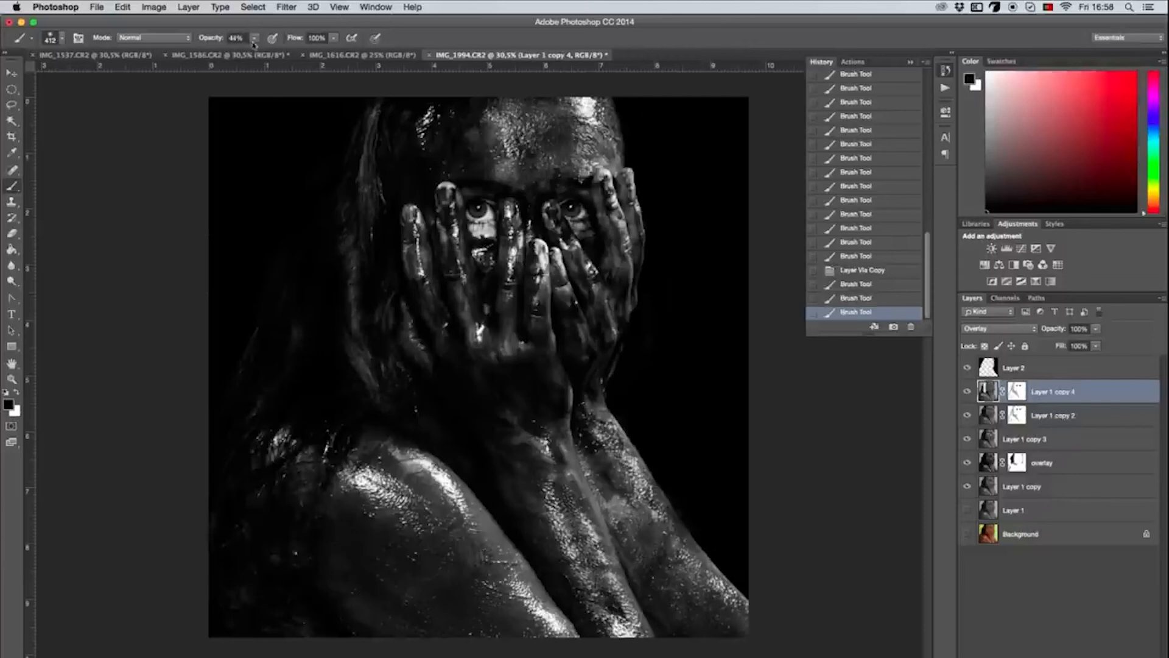
{"action": "mouse_move", "coordinate": [345, 535]}
{"action": "left_mouse_down"}
{"action": "mouse_move", "coordinate": [392, 104]}
{"action": "mouse_move", "coordinate": [337, 475]}
{"action": "mouse_move", "coordinate": [330, 381]}
{"action": "mouse_move", "coordinate": [366, 609]}
{"action": "mouse_move", "coordinate": [255, 587]}
{"action": "mouse_move", "coordinate": [276, 379]}
{"action": "left_mouse_up"}
{"action": "key", "text": "x"}
{"action": "left_click", "coordinate": [329, 366]}
- Paint white on Layer 1 copy 4 over the upper arm and the back of the hand at 18% brush opacity
{"action": "left_click_drag", "start_coordinate": [426, 451], "coordinate": [443, 427]}
{"action": "left_click_drag", "start_coordinate": [522, 376], "coordinate": [537, 402]}
{"action": "left_click", "coordinate": [482, 400]}
{"action": "left_click", "coordinate": [453, 378]}
{"action": "left_click", "coordinate": [465, 408]}
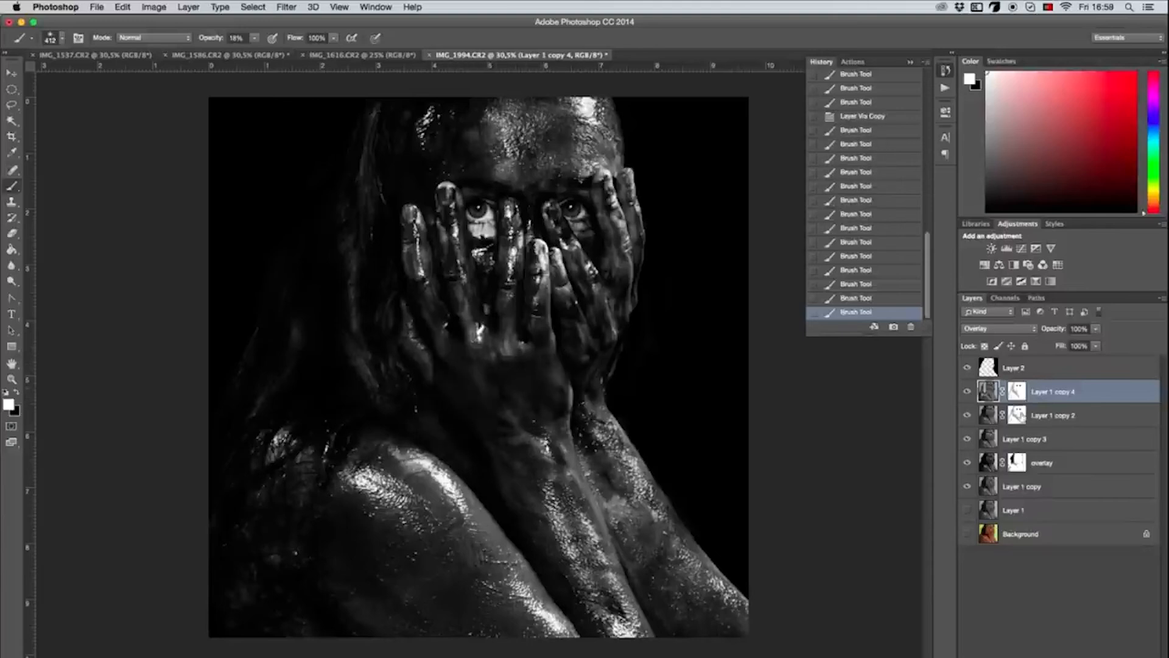
- Retouch the mask of Layer 1 copy 2 over the wrists, hand and forearm with the Brush at 18% opacity
{"action": "left_click", "coordinate": [1016, 414]}
{"action": "left_click", "coordinate": [567, 425]}
{"action": "left_click", "coordinate": [453, 407]}
{"action": "left_click", "coordinate": [497, 509]}
{"action": "key", "text": "x"}
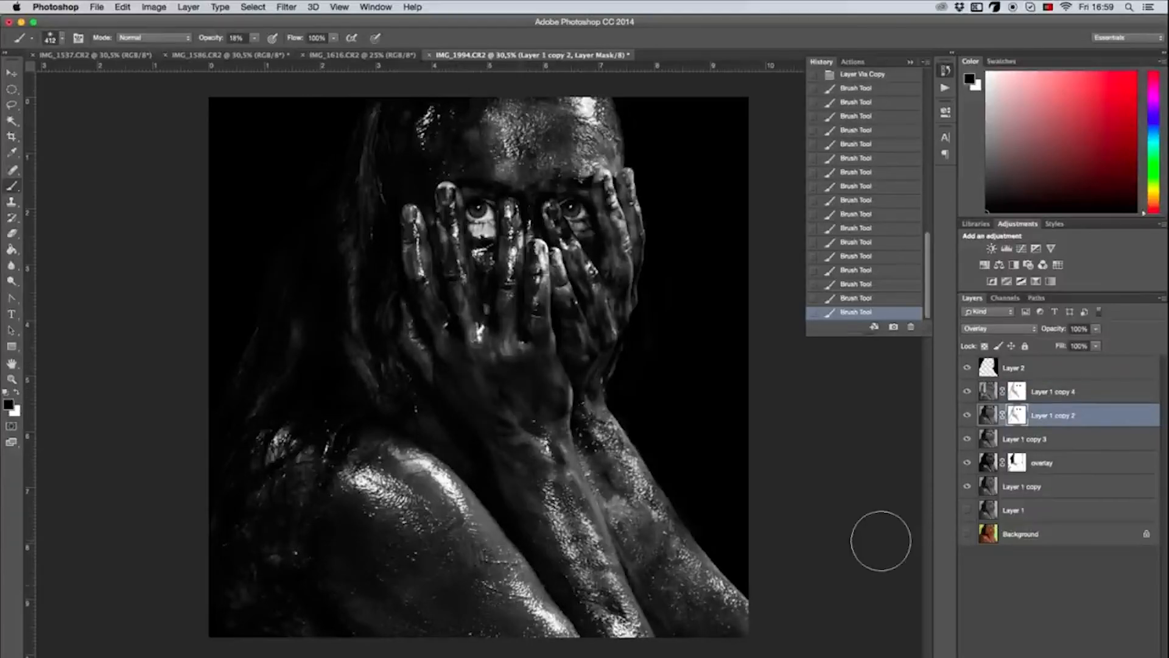
- Retouch the mask of Layer 1 copy 4 over the hair edge and lower arm, and select the mask of Layer 1 copy 2
{"action": "left_click", "coordinate": [1016, 393]}
{"action": "left_click", "coordinate": [243, 309]}
{"action": "key", "text": "x"}
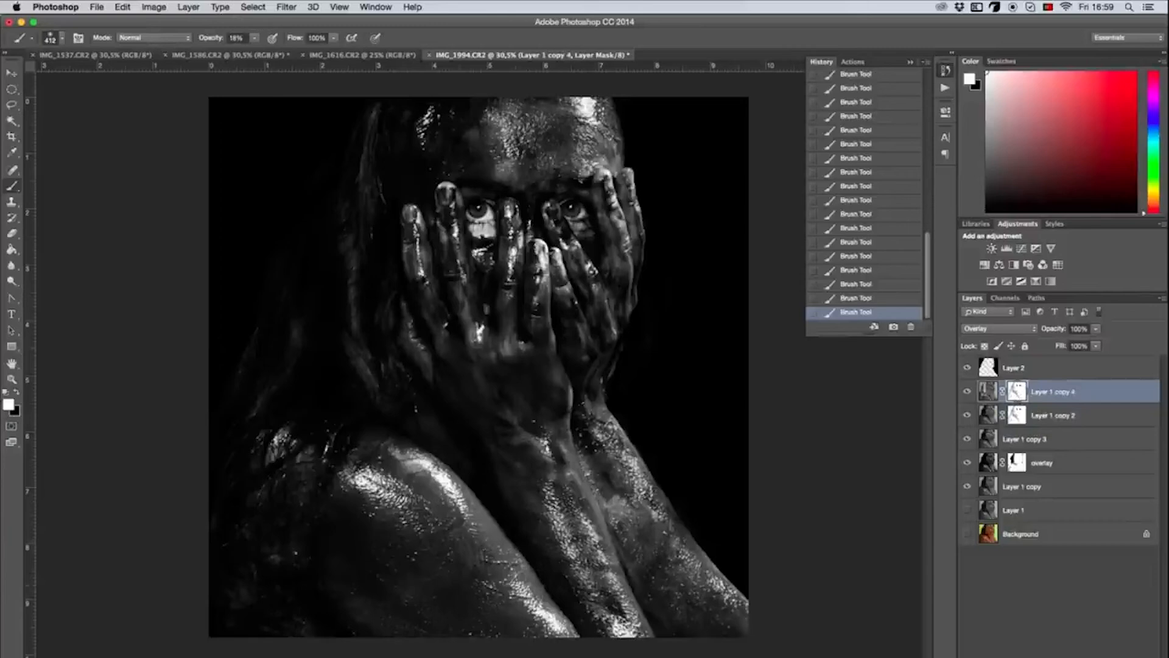
{"action": "key", "text": "x"}
{"action": "key", "text": "x"}
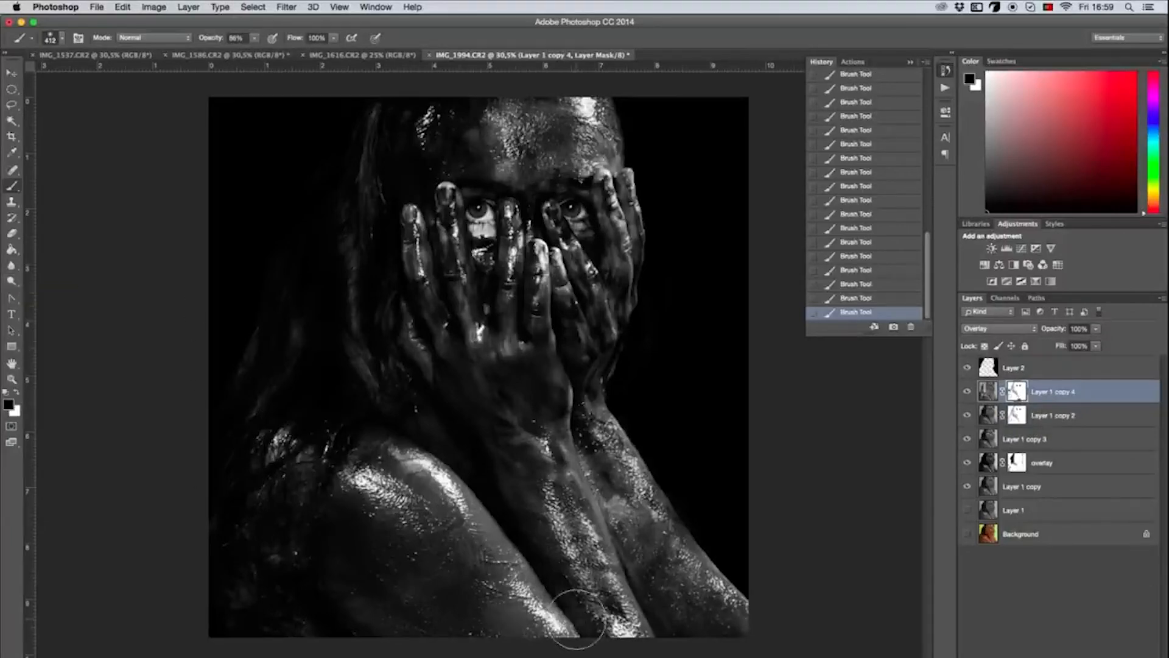
{"action": "left_click", "coordinate": [1017, 416]}
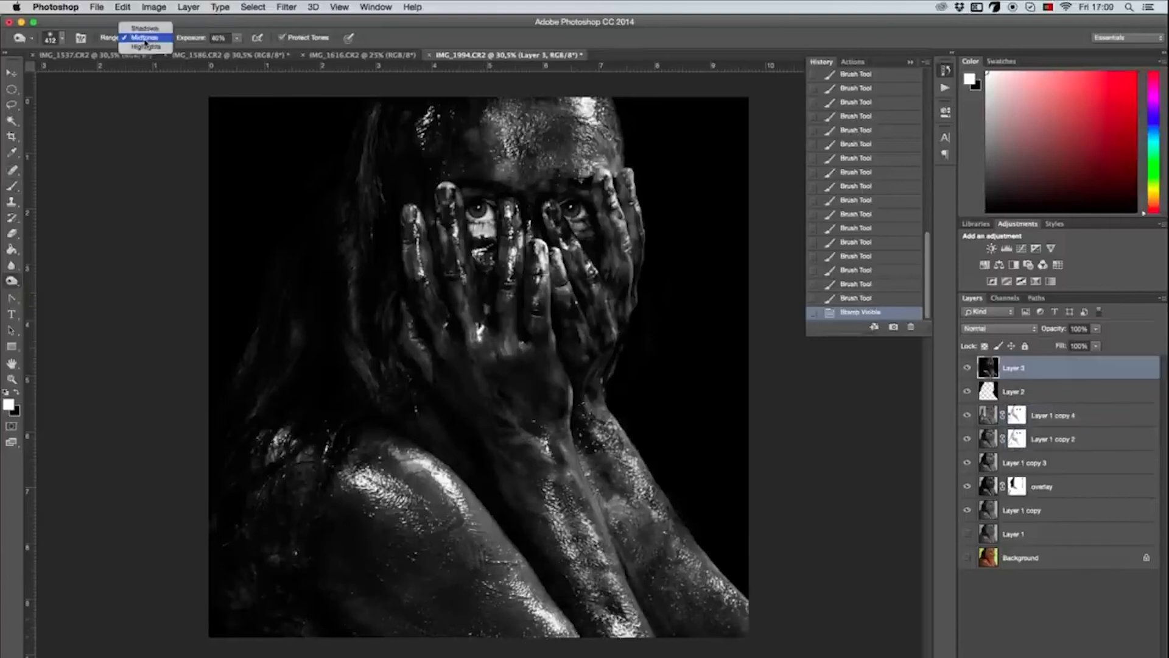
- Darken the shoulder and forearms on the stamped Layer 3 using the Burn tool with its range set to Shadows
{"action": "left_click", "coordinate": [143, 38]}
{"action": "left_click_drag", "start_coordinate": [260, 621], "coordinate": [608, 457]}
{"action": "left_click", "coordinate": [236, 38]}
{"action": "left_click", "coordinate": [61, 38]}
{"action": "left_click_drag", "start_coordinate": [131, 90], "coordinate": [109, 90]}
{"action": "left_click", "coordinate": [645, 492]}
{"action": "left_click_drag", "start_coordinate": [664, 554], "coordinate": [704, 606]}
- Burn the shadows on the upper arm, forehead, temple and fingers of Layer 3 with a resized brush
{"action": "left_click", "coordinate": [62, 38]}
{"action": "left_click_drag", "start_coordinate": [374, 490], "coordinate": [411, 509]}
{"action": "mouse_move", "coordinate": [600, 146]}
{"action": "left_mouse_down"}
{"action": "mouse_move", "coordinate": [510, 132]}
{"action": "mouse_move", "coordinate": [557, 118]}
{"action": "left_mouse_up"}
{"action": "left_click", "coordinate": [533, 159]}
{"action": "left_click", "coordinate": [390, 156]}
{"action": "left_click", "coordinate": [494, 249]}
{"action": "left_click", "coordinate": [412, 305]}
- Dodge the fingers and forehead on Layer 3 with the range set to Highlights and the exposure at 53%
{"action": "left_click", "coordinate": [12, 282]}
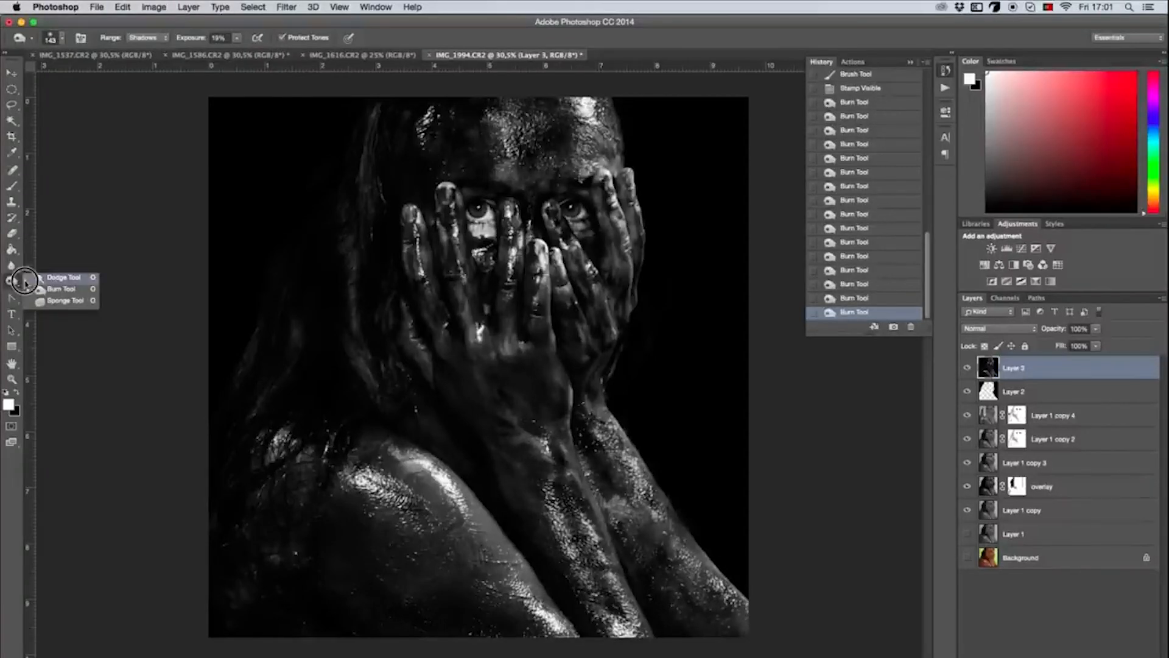
{"action": "left_click", "coordinate": [55, 277]}
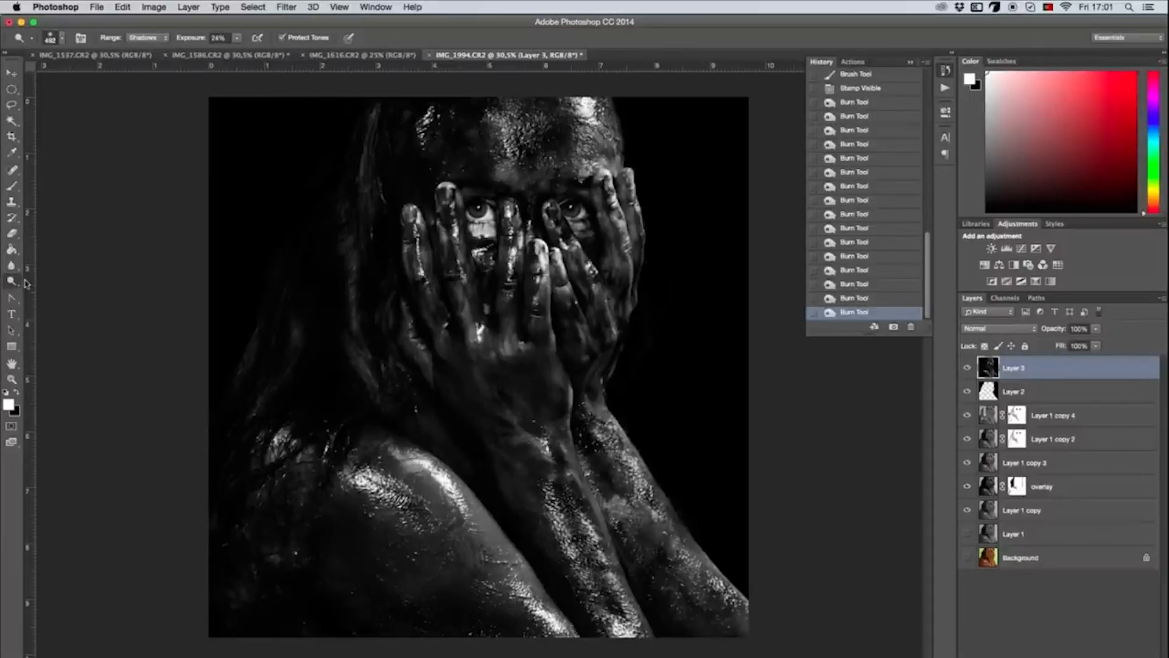
{"action": "left_click_drag", "start_coordinate": [426, 306], "coordinate": [418, 339]}
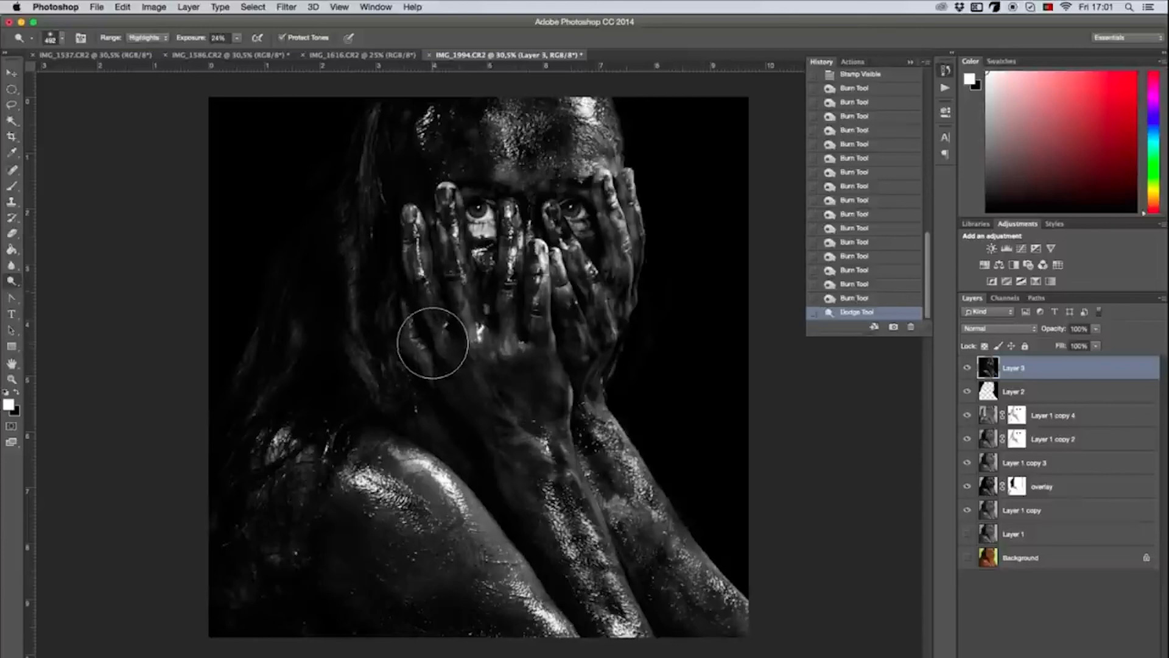
{"action": "left_click_drag", "start_coordinate": [250, 52], "coordinate": [263, 52]}
{"action": "left_click", "coordinate": [457, 130]}
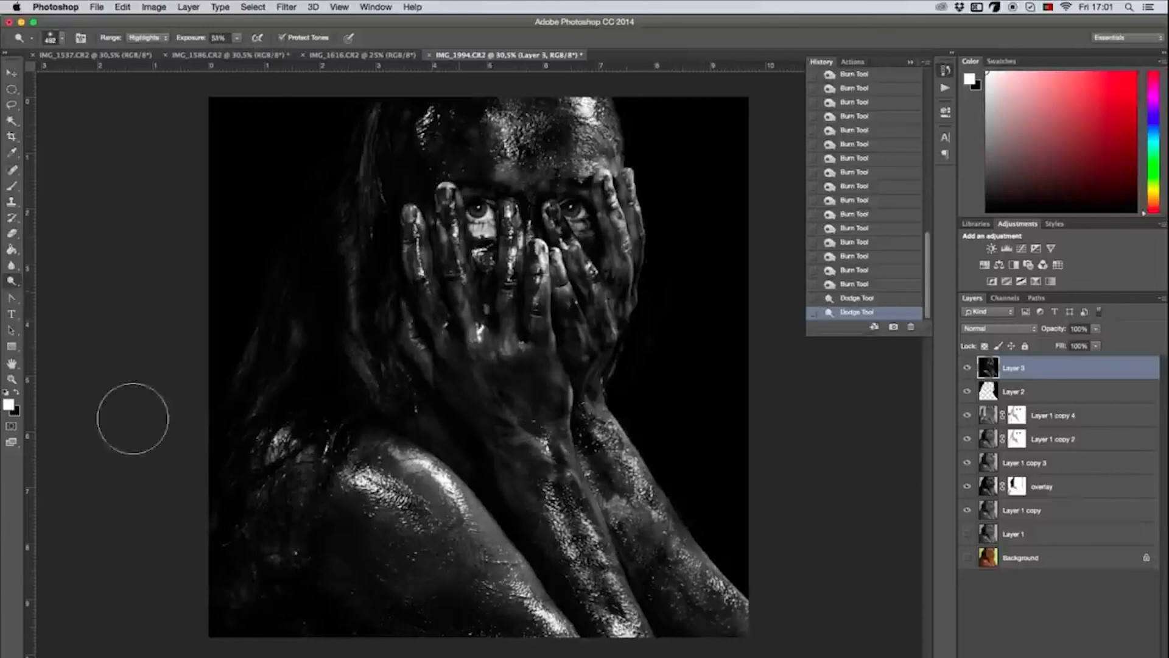
- Undo a wide dodge stroke across the eye and dodge the eye with a smaller brush instead
{"action": "left_click_drag", "start_coordinate": [495, 196], "coordinate": [439, 207]}
{"action": "key", "text": "super+z"}
{"action": "left_click", "coordinate": [51, 42]}
{"action": "left_click", "coordinate": [90, 75]}
{"action": "left_click", "coordinate": [479, 211]}
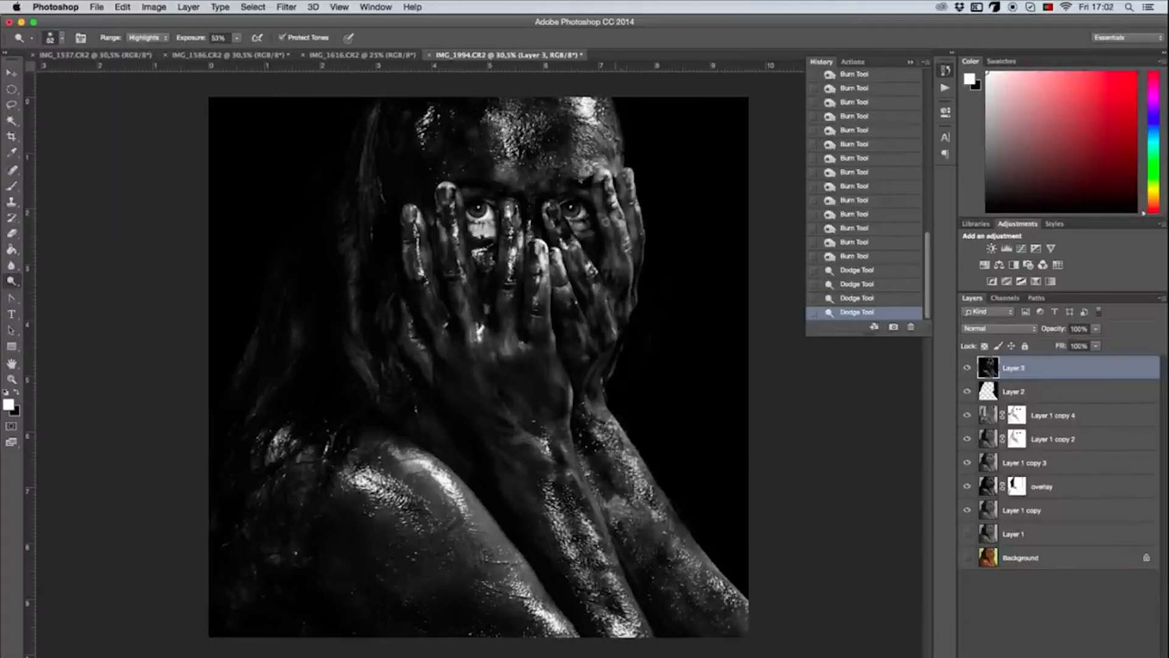
- Burn fine shadow details around both eyes on Layer 3 with a 14 px brush
{"action": "left_click", "coordinate": [10, 377]}
{"action": "left_click_drag", "start_coordinate": [512, 217], "coordinate": [573, 216]}
{"action": "mouse_move", "coordinate": [480, 358]}
{"action": "left_mouse_down"}
{"action": "mouse_move", "coordinate": [415, 389]}
{"action": "mouse_move", "coordinate": [449, 488]}
{"action": "left_mouse_up"}
{"action": "left_click", "coordinate": [16, 282]}
{"action": "left_click", "coordinate": [61, 288]}
{"action": "left_click", "coordinate": [52, 38]}
{"action": "left_click", "coordinate": [78, 74]}
{"action": "left_click", "coordinate": [397, 340]}
{"action": "left_click", "coordinate": [414, 340]}
{"action": "left_click", "coordinate": [415, 338]}
{"action": "left_click", "coordinate": [413, 336]}
{"action": "left_click", "coordinate": [412, 334]}
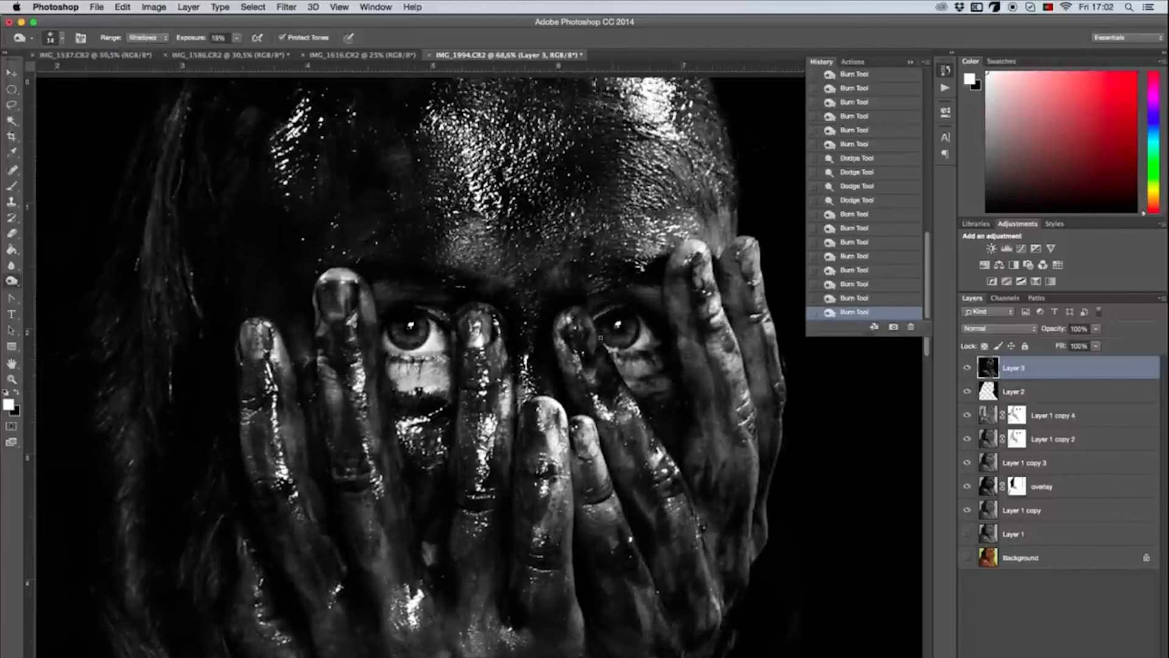
{"action": "left_click", "coordinate": [603, 340]}
- Set an earlier history state as the History Brush source and paint it back in and below the eye
{"action": "scroll", "coordinate": [840, 195], "scroll_direction": "up", "scroll_amount": 5}
{"action": "left_click", "coordinate": [814, 189]}
{"action": "left_click", "coordinate": [11, 218]}
{"action": "left_click", "coordinate": [61, 37]}
{"action": "left_click", "coordinate": [425, 338]}
{"action": "left_click", "coordinate": [414, 347]}
{"action": "left_click", "coordinate": [393, 374]}
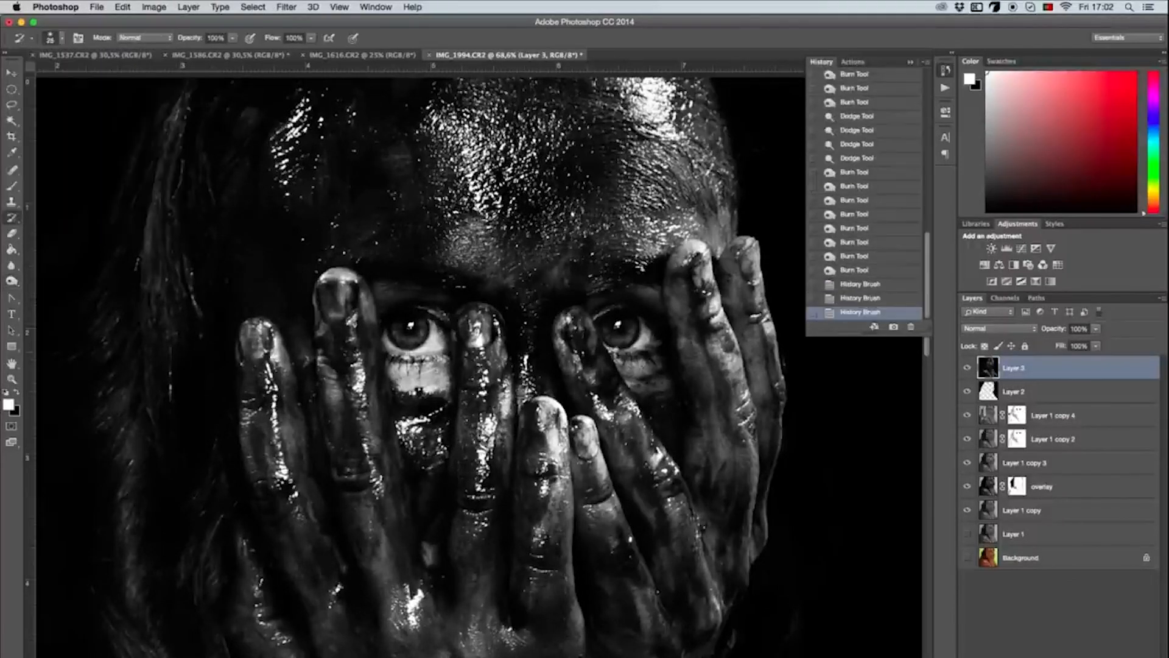
- Burn fine shadow details along the lower lashes of the subject's eye nearer the image's right edge on Layer 3
{"action": "left_click", "coordinate": [11, 281]}
{"action": "left_click", "coordinate": [609, 341]}
{"action": "left_click", "coordinate": [611, 344]}
{"action": "left_click", "coordinate": [613, 346]}
{"action": "left_click", "coordinate": [615, 349]}
{"action": "left_click", "coordinate": [617, 351]}
{"action": "left_click", "coordinate": [619, 354]}
{"action": "left_click", "coordinate": [622, 356]}
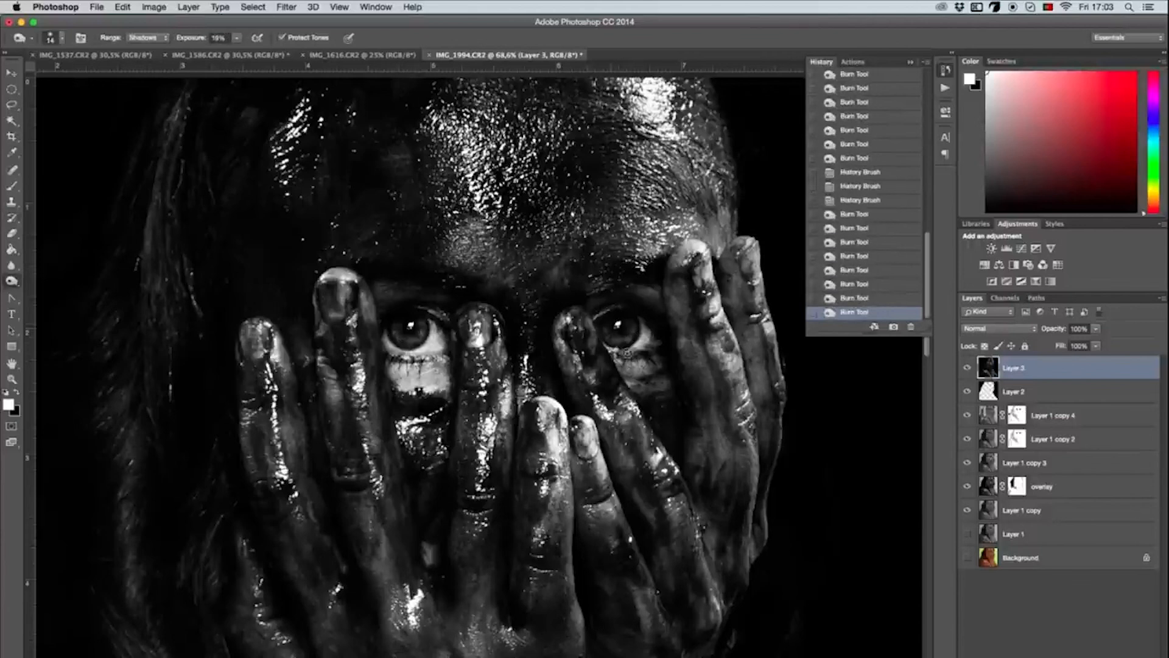
- Burn the lower lashes of the eye nearer the image's left edge and touch up the skin beneath the other eye
{"action": "left_click", "coordinate": [392, 360]}
{"action": "left_click", "coordinate": [396, 364]}
{"action": "left_click", "coordinate": [399, 366]}
{"action": "left_click", "coordinate": [402, 369]}
{"action": "left_click", "coordinate": [406, 371]}
{"action": "left_click", "coordinate": [632, 354]}
- Dodge small areas in and around both eyes on Layer 3 with a fine brush and the range set to Midtones
{"action": "right_click", "coordinate": [12, 280]}
{"action": "left_click", "coordinate": [46, 276]}
{"action": "left_click", "coordinate": [414, 316]}
{"action": "left_click", "coordinate": [450, 317]}
{"action": "left_click", "coordinate": [652, 301]}
{"action": "left_click", "coordinate": [61, 38]}
{"action": "left_click", "coordinate": [237, 37]}
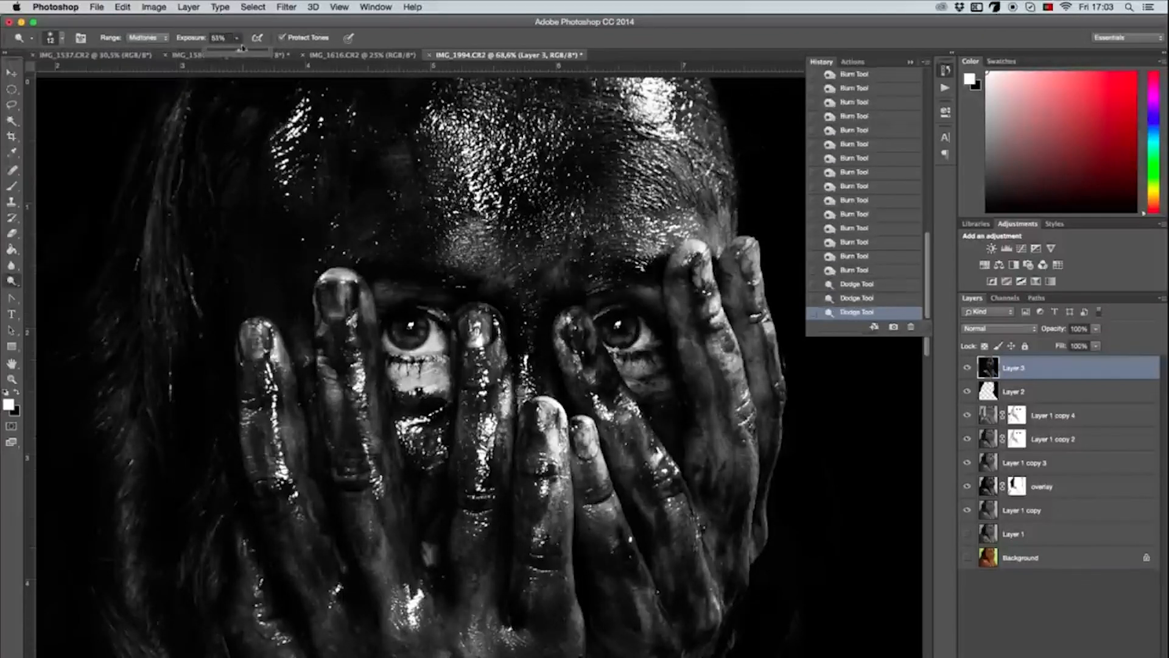
- Burn the dark parts of both irises on Layer 3, adjusting the brush size between the two eyes
{"action": "right_click", "coordinate": [12, 280]}
{"action": "left_click", "coordinate": [45, 289]}
{"action": "left_click", "coordinate": [627, 329]}
{"action": "left_click", "coordinate": [629, 330]}
{"action": "left_click", "coordinate": [631, 332]}
{"action": "left_click", "coordinate": [61, 38]}
{"action": "left_click", "coordinate": [22, 73]}
{"action": "left_click", "coordinate": [409, 335]}
{"action": "left_click", "coordinate": [406, 333]}
{"action": "left_click", "coordinate": [408, 335]}
{"action": "left_click", "coordinate": [409, 337]}
- Dodge the iris and white of the eye nearer the image's left edge on Layer 3
{"action": "right_click", "coordinate": [11, 281]}
{"action": "left_click", "coordinate": [45, 277]}
{"action": "left_click", "coordinate": [403, 337]}
{"action": "left_click", "coordinate": [419, 332]}
{"action": "left_click", "coordinate": [420, 331]}
- Burn the fine creases in the skin beneath the eye nearer the image's left edge
{"action": "right_click", "coordinate": [11, 281]}
{"action": "left_click", "coordinate": [45, 289]}
{"action": "left_click", "coordinate": [449, 369]}
{"action": "left_click", "coordinate": [438, 369]}
{"action": "left_click", "coordinate": [420, 381]}
{"action": "left_click", "coordinate": [405, 390]}
- Burn the bright skin beneath the eye with a larger 52 px brush and the range set to Midtones
{"action": "key", "text": "z"}
{"action": "left_click", "coordinate": [340, 38]}
{"action": "left_click_drag", "start_coordinate": [493, 220], "coordinate": [536, 220]}
{"action": "key", "text": "o"}
{"action": "left_click", "coordinate": [61, 38]}
{"action": "left_click", "coordinate": [99, 72]}
{"action": "key", "text": "Return"}
{"action": "left_click", "coordinate": [146, 38]}
{"action": "left_click", "coordinate": [139, 49]}
{"action": "mouse_move", "coordinate": [451, 329]}
{"action": "left_mouse_down"}
{"action": "mouse_move", "coordinate": [483, 331]}
{"action": "mouse_move", "coordinate": [466, 333]}
{"action": "left_mouse_up"}
{"action": "mouse_move", "coordinate": [454, 338]}
{"action": "left_mouse_down"}
{"action": "mouse_move", "coordinate": [463, 332]}
{"action": "mouse_move", "coordinate": [470, 350]}
{"action": "mouse_move", "coordinate": [457, 322]}
{"action": "mouse_move", "coordinate": [484, 338]}
{"action": "left_mouse_up"}
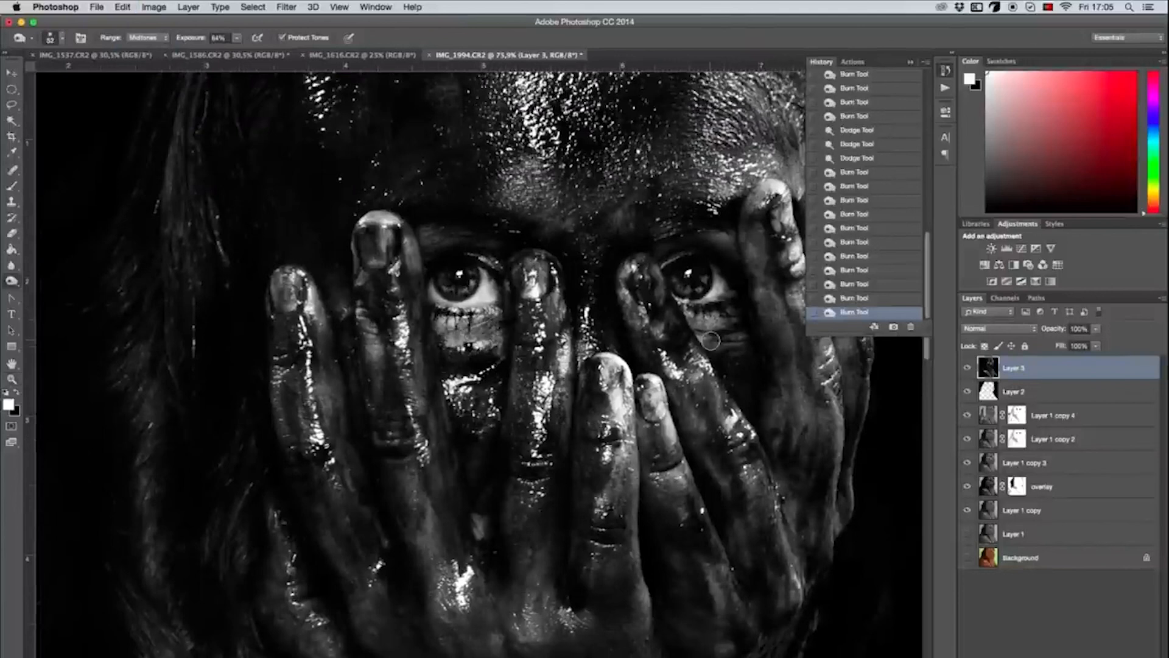
- Sharpen the face, hands, hair, shoulder and arms on Layer 3 with a 220 px brush at 50% strength
{"action": "key", "text": "z"}
{"action": "left_click", "coordinate": [340, 38]}
{"action": "right_click", "coordinate": [11, 268]}
{"action": "left_click", "coordinate": [37, 274]}
{"action": "left_click", "coordinate": [61, 38]}
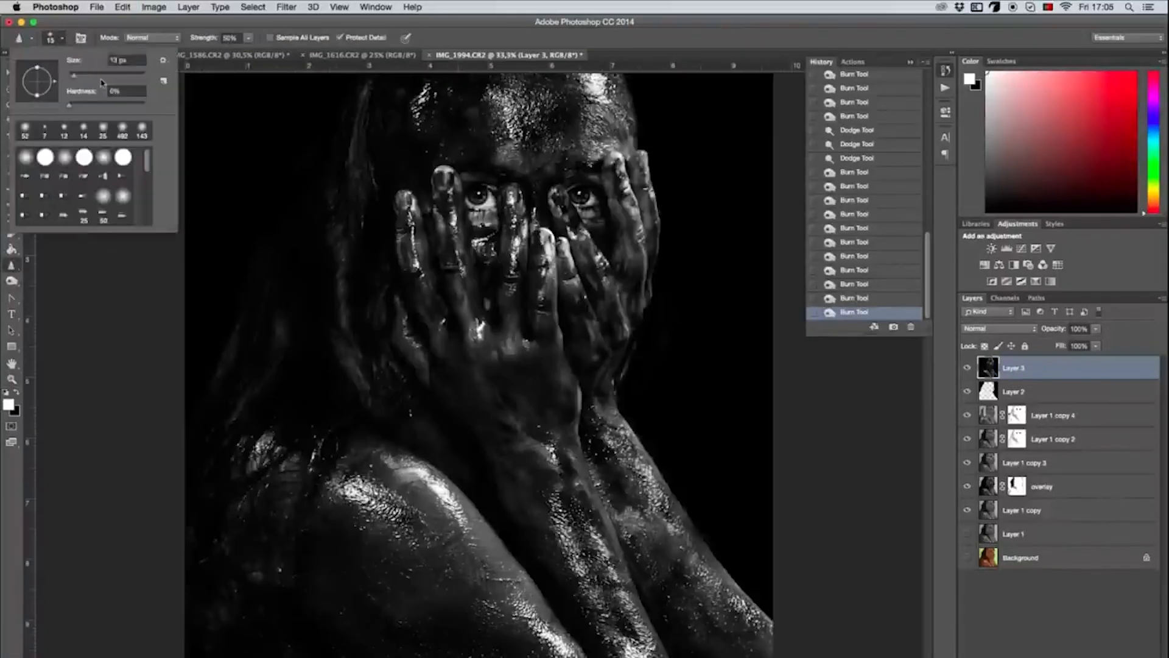
{"action": "key", "text": "Return"}
{"action": "left_click", "coordinate": [599, 199]}
{"action": "left_click", "coordinate": [519, 312]}
{"action": "left_click", "coordinate": [473, 343]}
{"action": "left_click", "coordinate": [420, 284]}
{"action": "left_click", "coordinate": [446, 567]}
{"action": "left_click", "coordinate": [629, 616]}
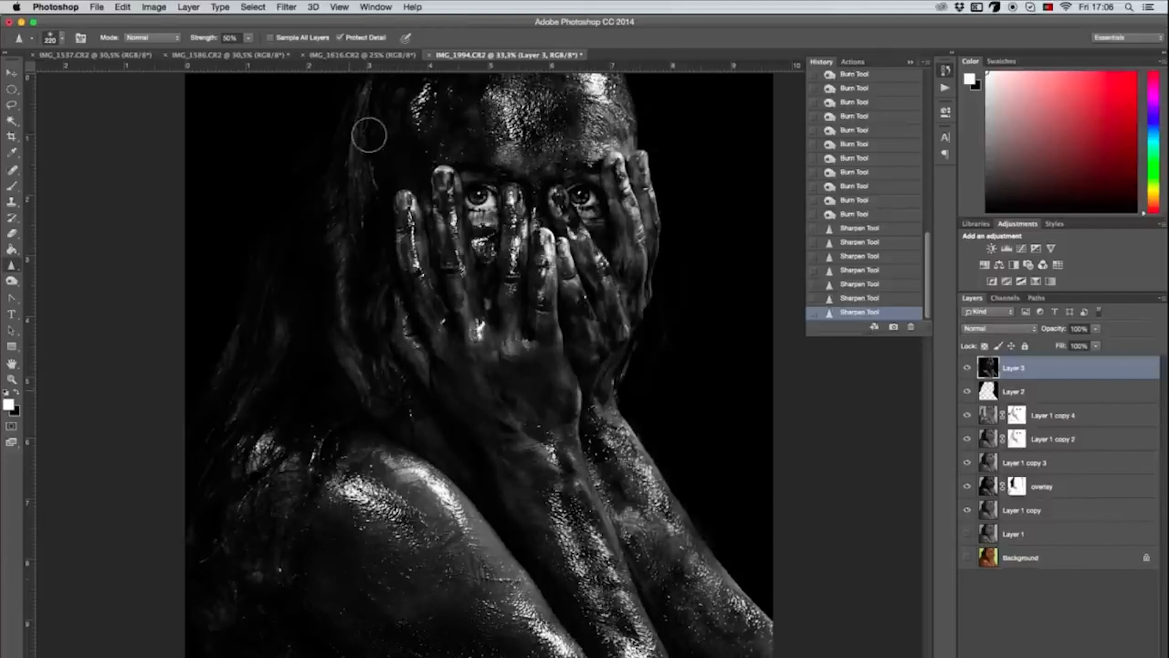
- Burn the forearms and elbow area with a 284 px brush, the range set to Shadows and the exposure at 45%
{"action": "left_click", "coordinate": [12, 281]}
{"action": "left_click", "coordinate": [62, 38]}
{"action": "mouse_move", "coordinate": [757, 621]}
{"action": "left_mouse_down"}
{"action": "mouse_move", "coordinate": [736, 636]}
{"action": "mouse_move", "coordinate": [694, 632]}
{"action": "left_mouse_up"}
{"action": "left_click", "coordinate": [147, 38]}
{"action": "left_click", "coordinate": [144, 24]}
{"action": "left_click", "coordinate": [236, 38]}
{"action": "left_click_drag", "start_coordinate": [239, 51], "coordinate": [245, 51]}
{"action": "left_click_drag", "start_coordinate": [725, 548], "coordinate": [749, 628]}
{"action": "left_click_drag", "start_coordinate": [627, 435], "coordinate": [653, 472]}
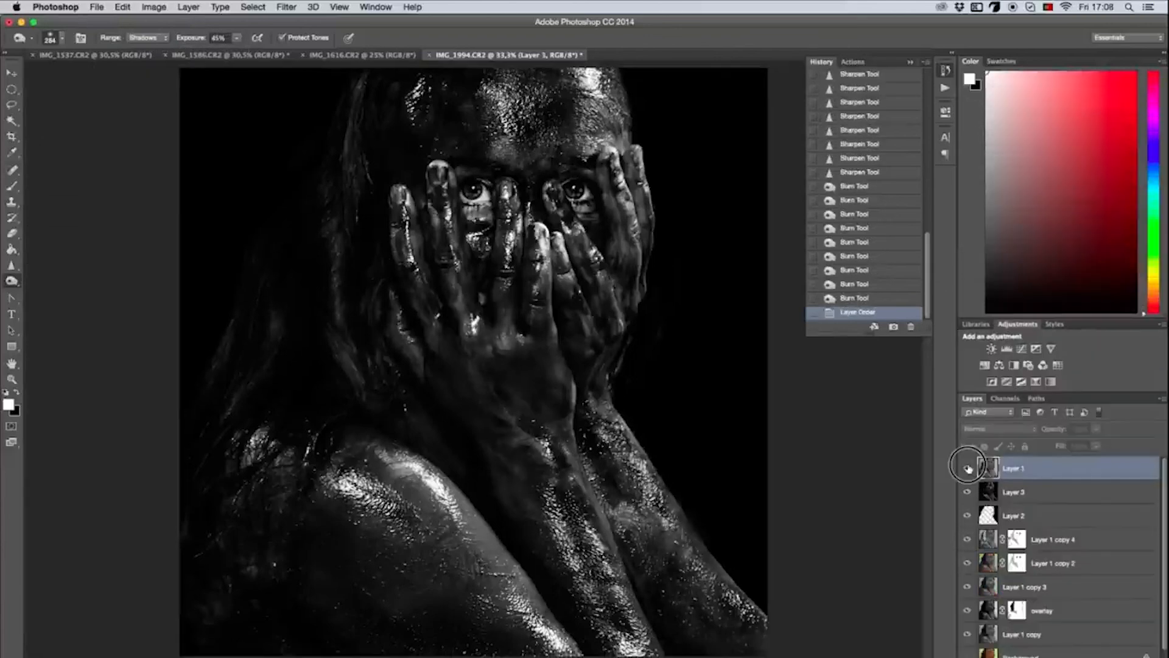
- Show the unretouched Layer 1 above the other layers to compare it with the finished result
{"action": "left_click", "coordinate": [969, 467]}
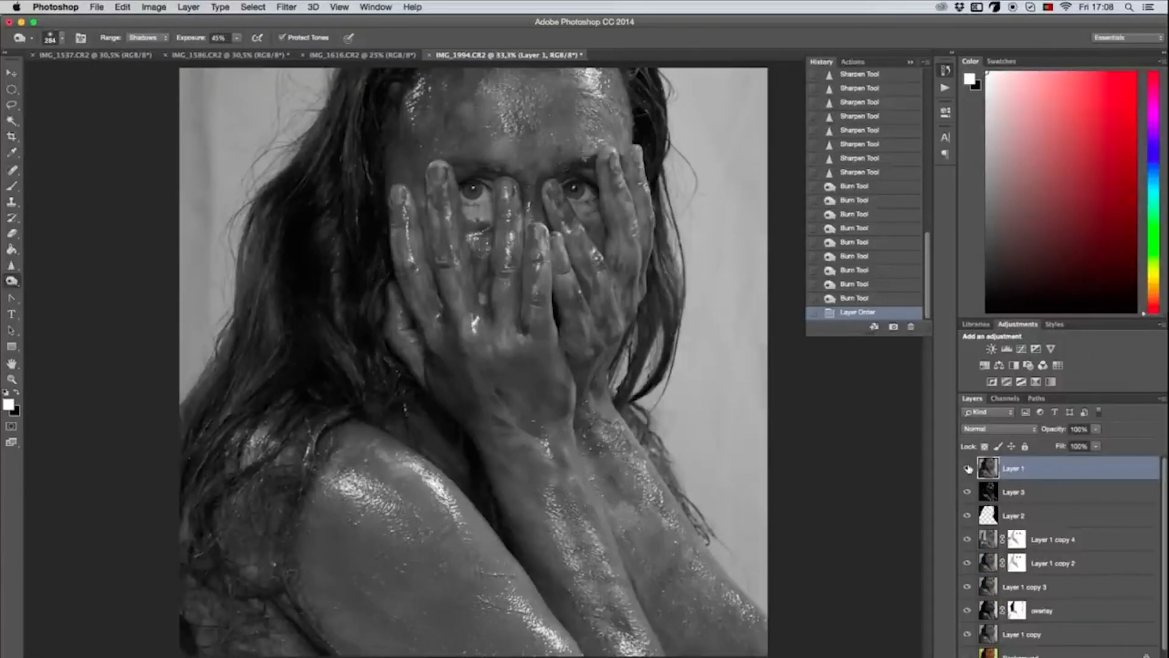